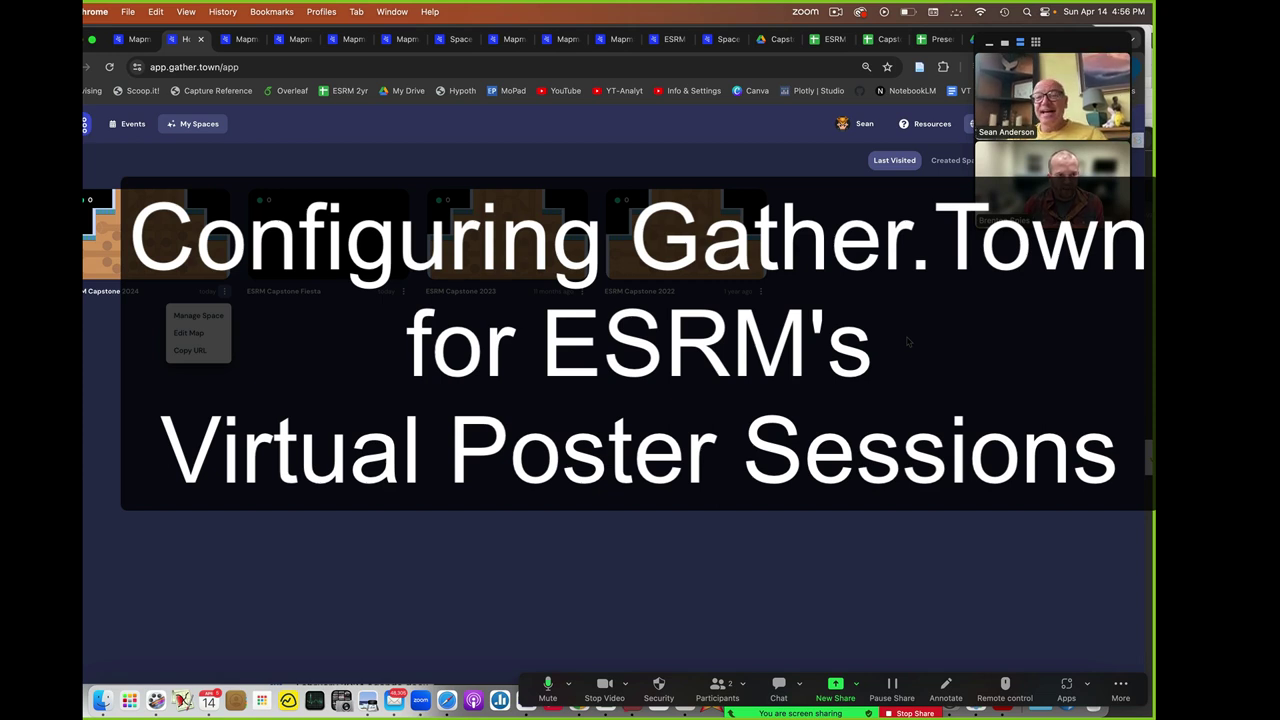
Step: From the ESRM Capstone 2024 space options, select the One-time Plan to start a reservation
click(848, 396)
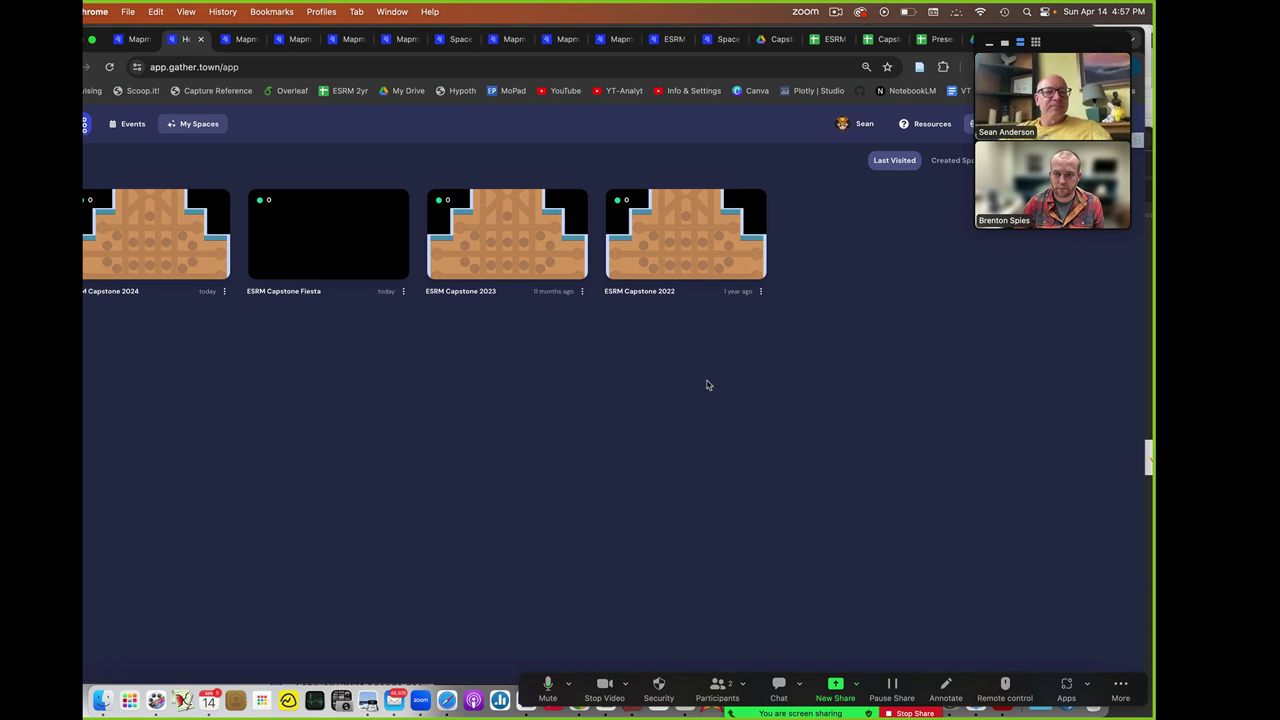
click(224, 291)
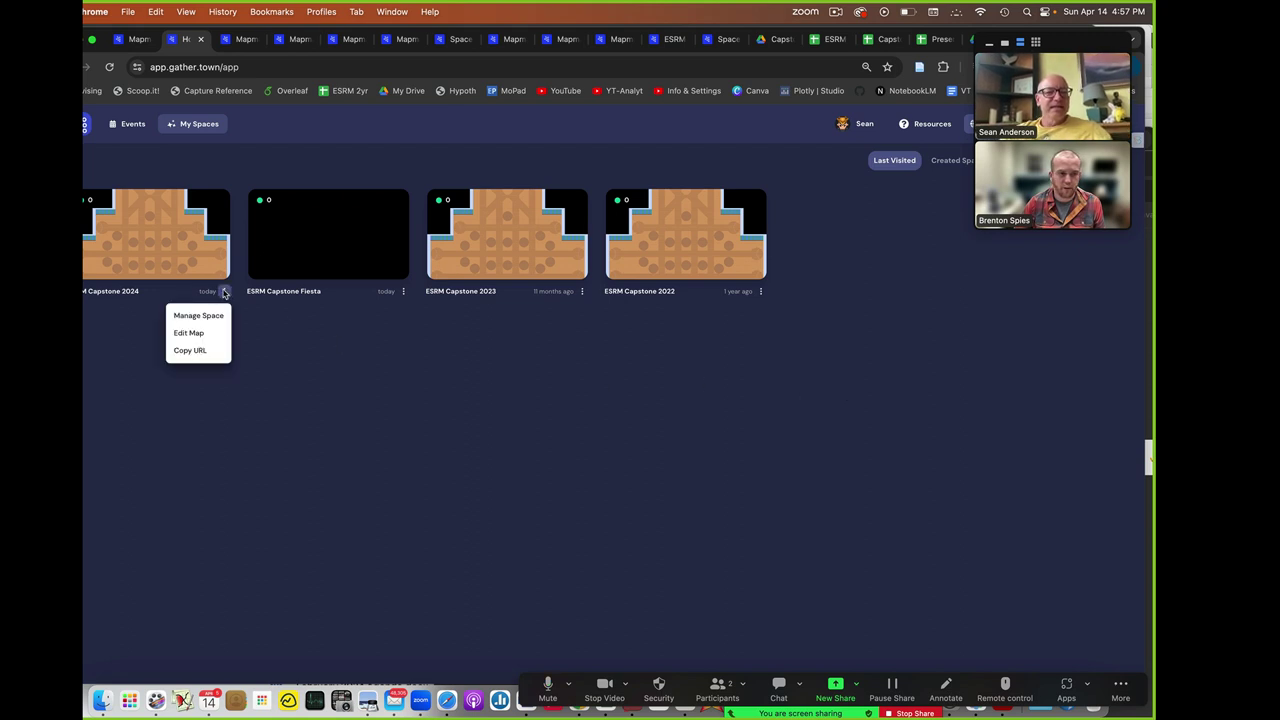
click(248, 324)
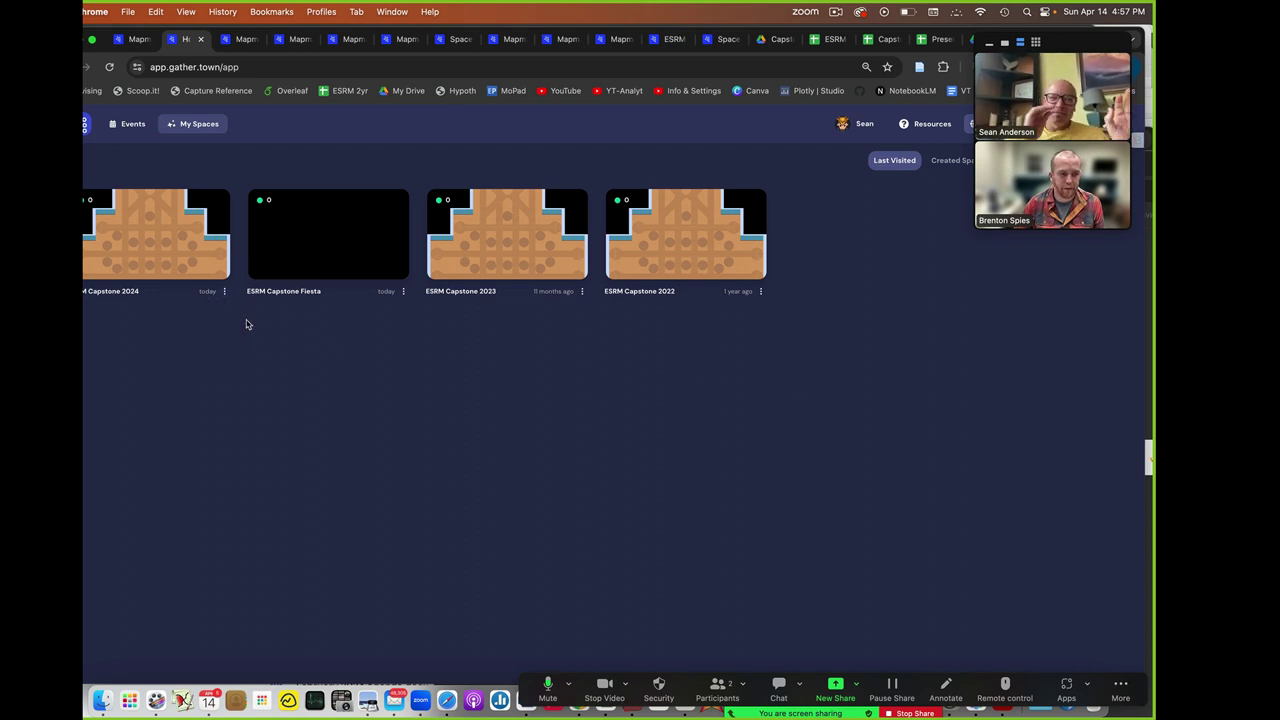
click(224, 291)
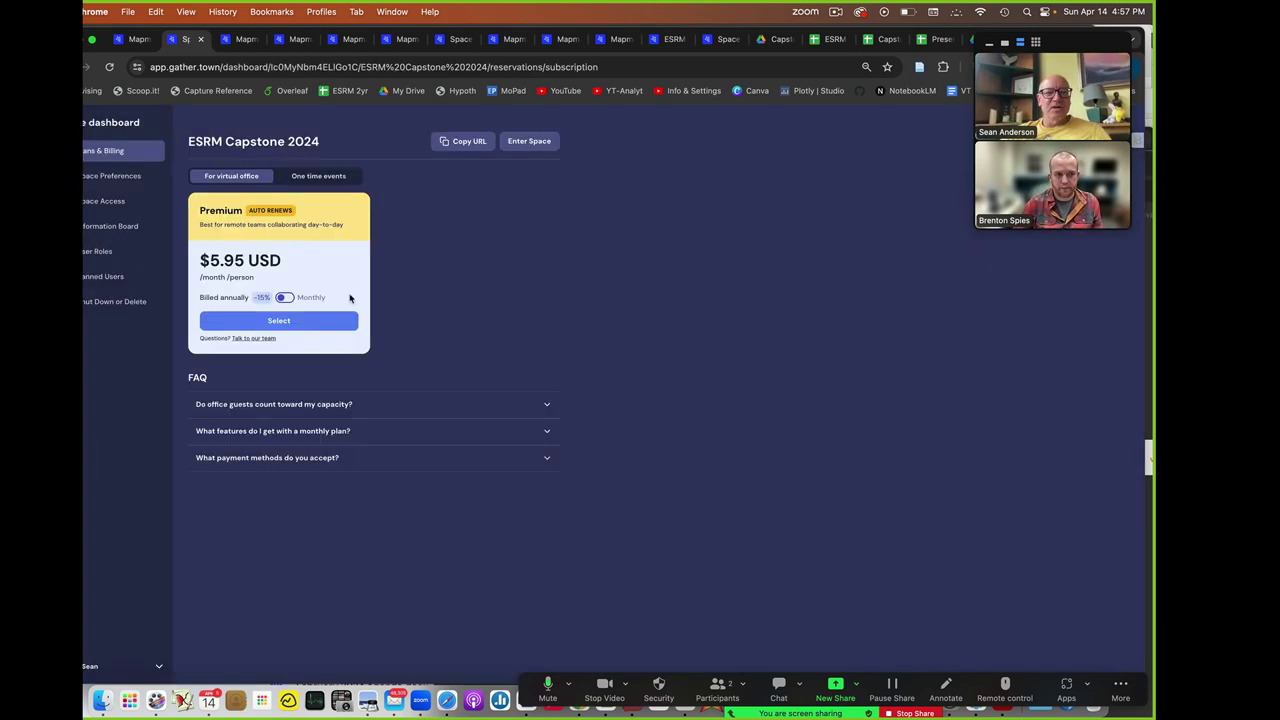
click(335, 178)
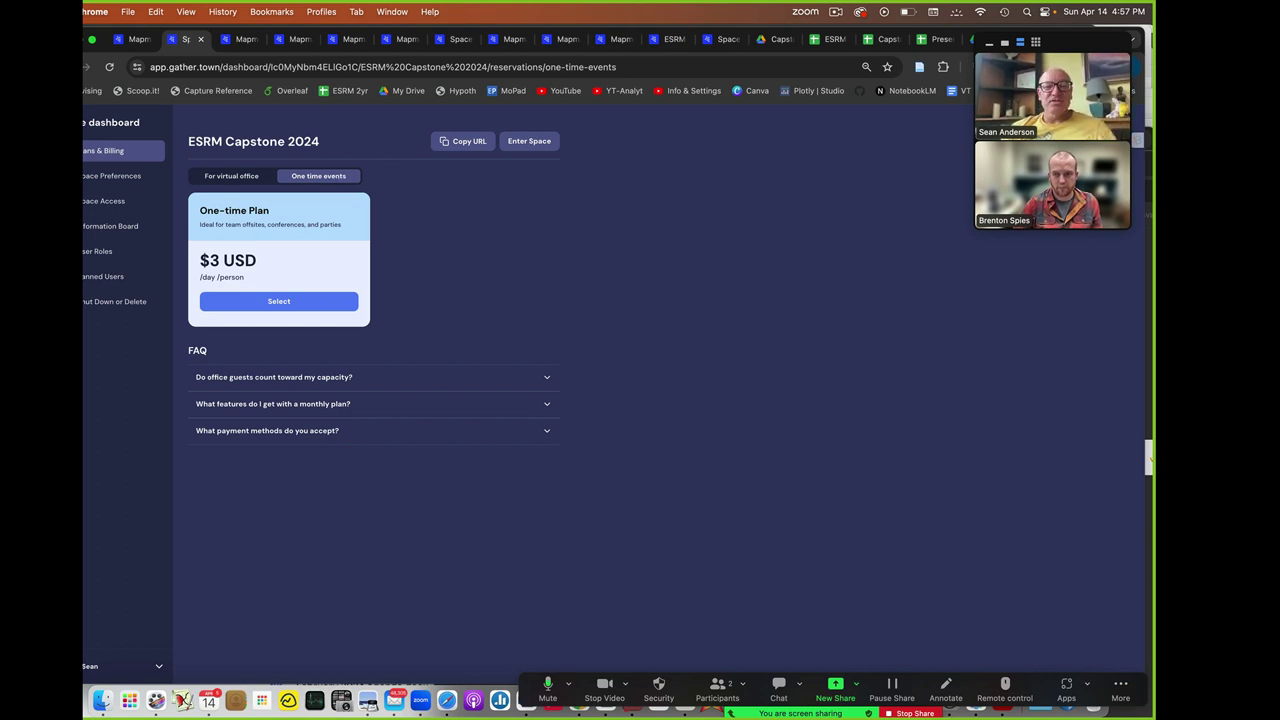
click(278, 302)
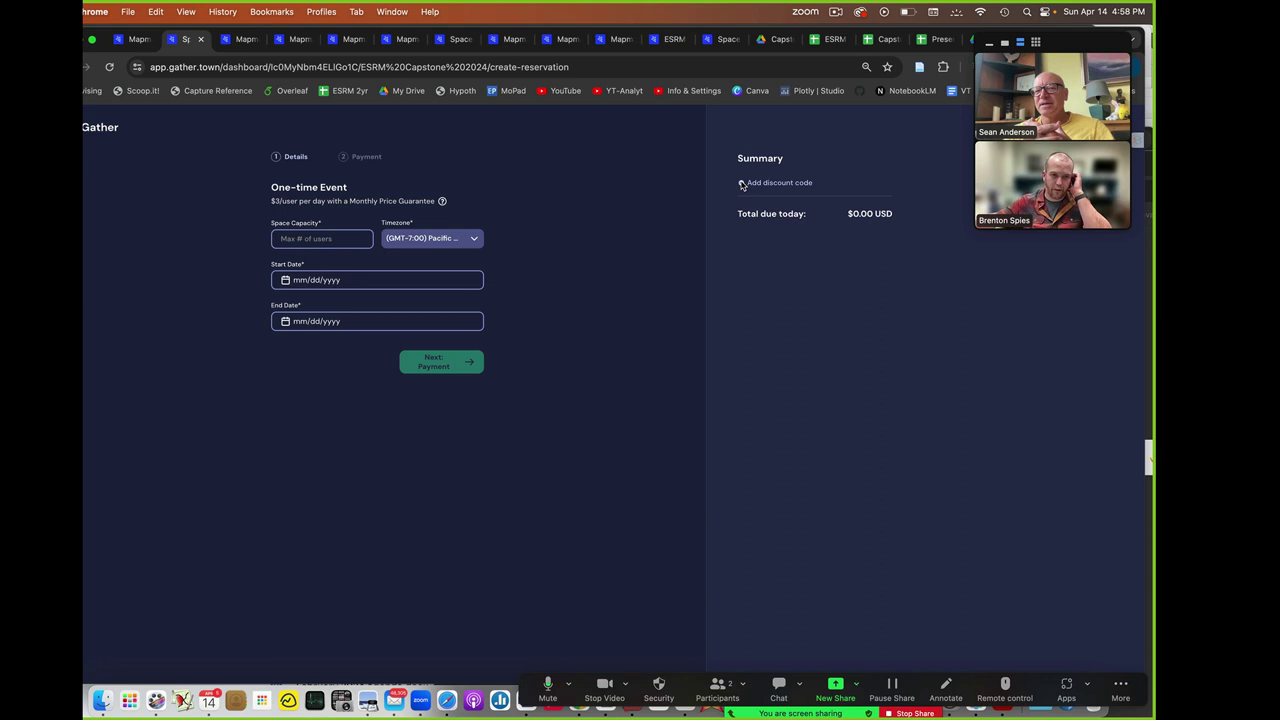
Step: Quote a 40-user reservation for April 15, 2024 ($120.00), then return to My Spaces
click(338, 242)
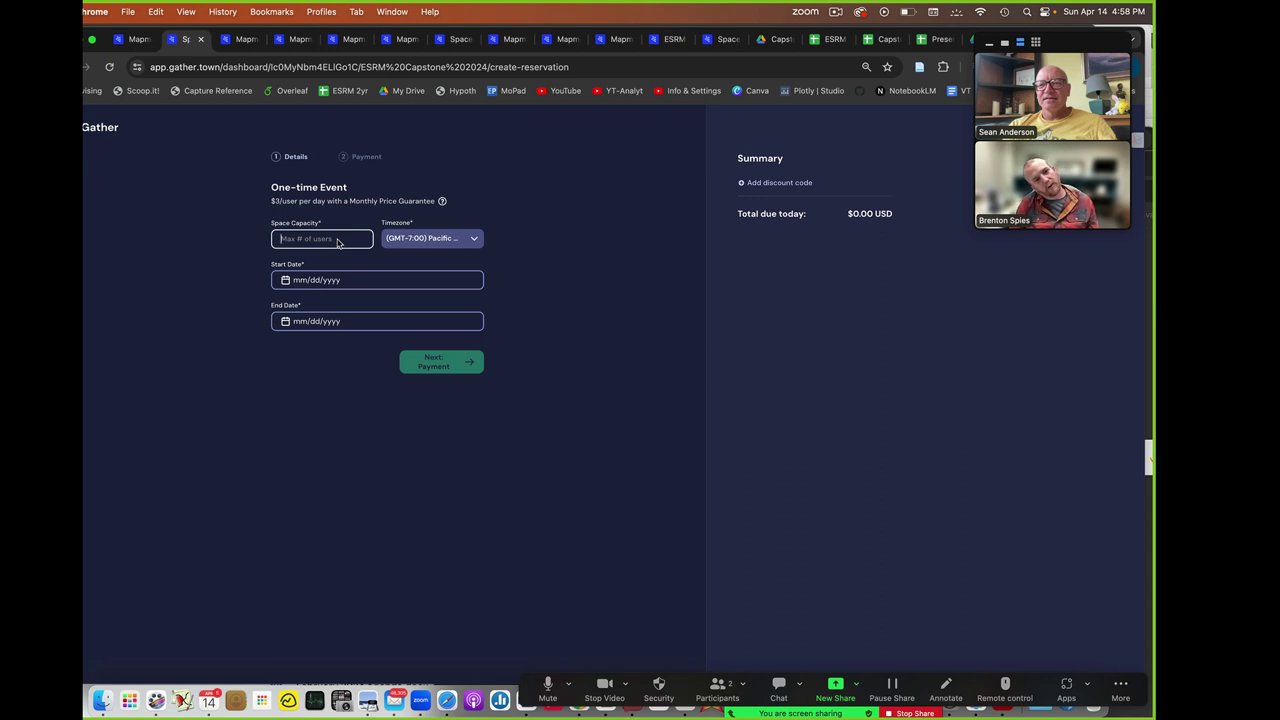
text(40)
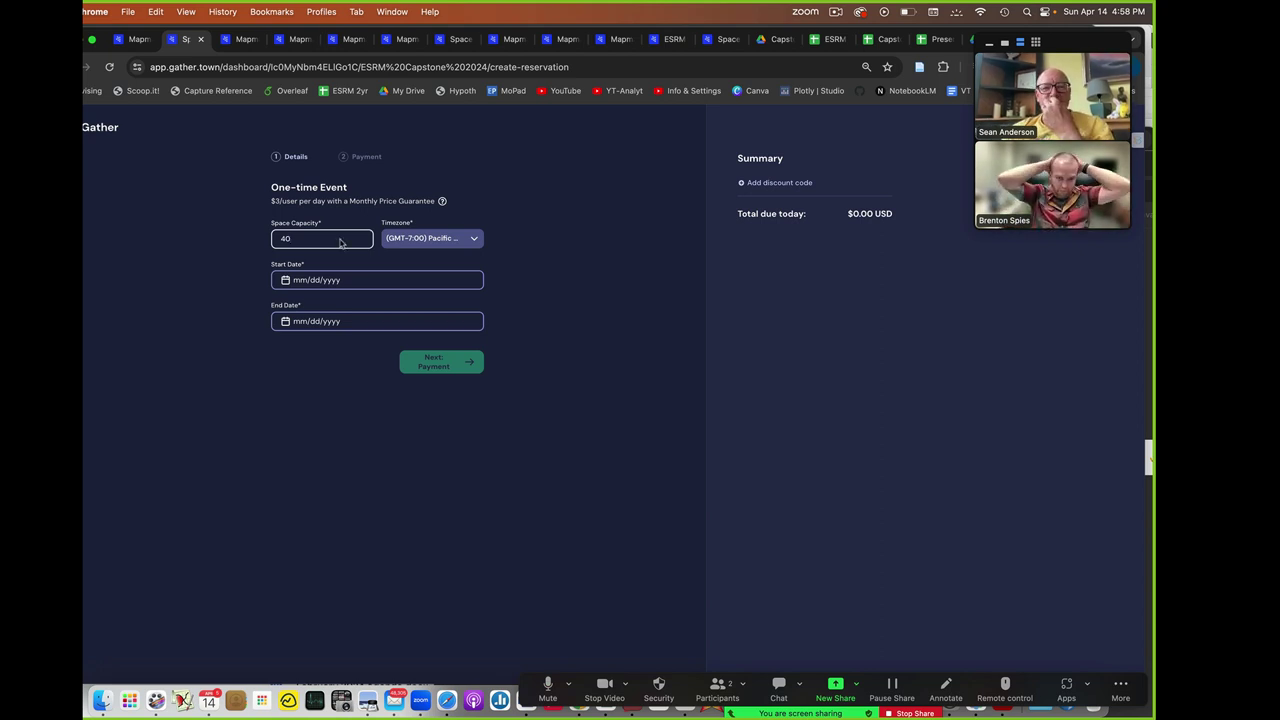
click(322, 279)
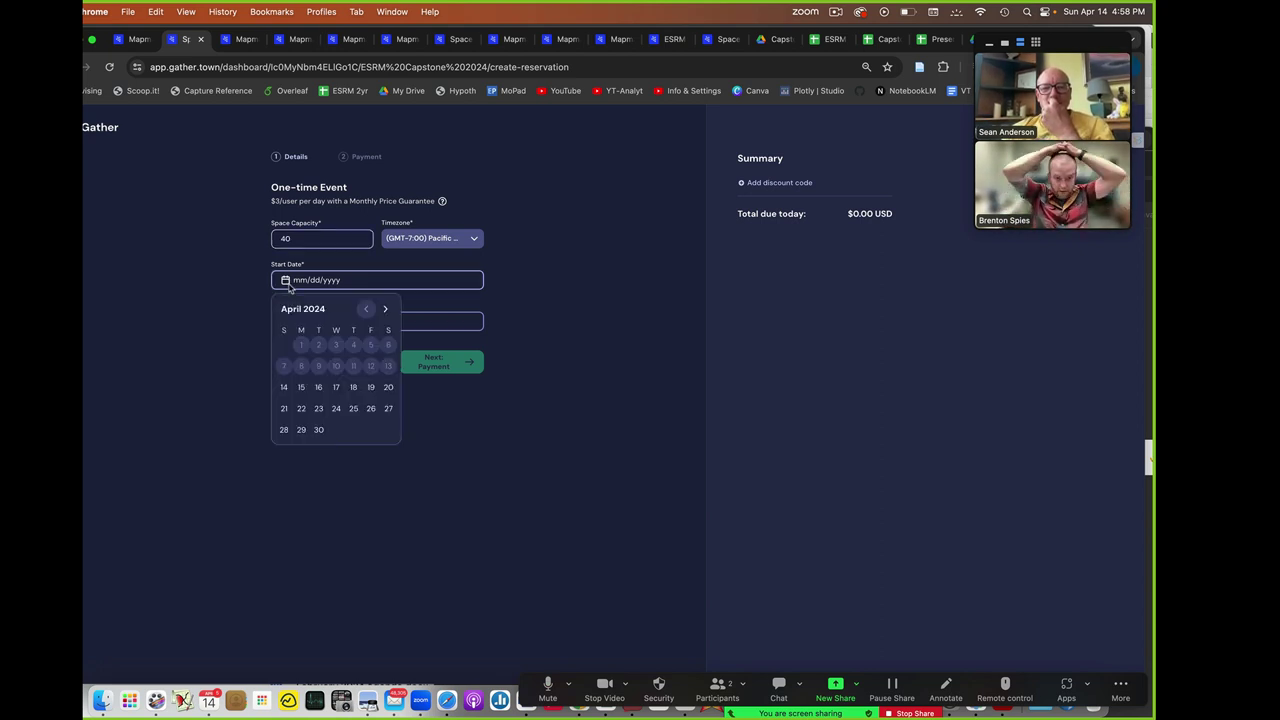
click(301, 388)
click(289, 322)
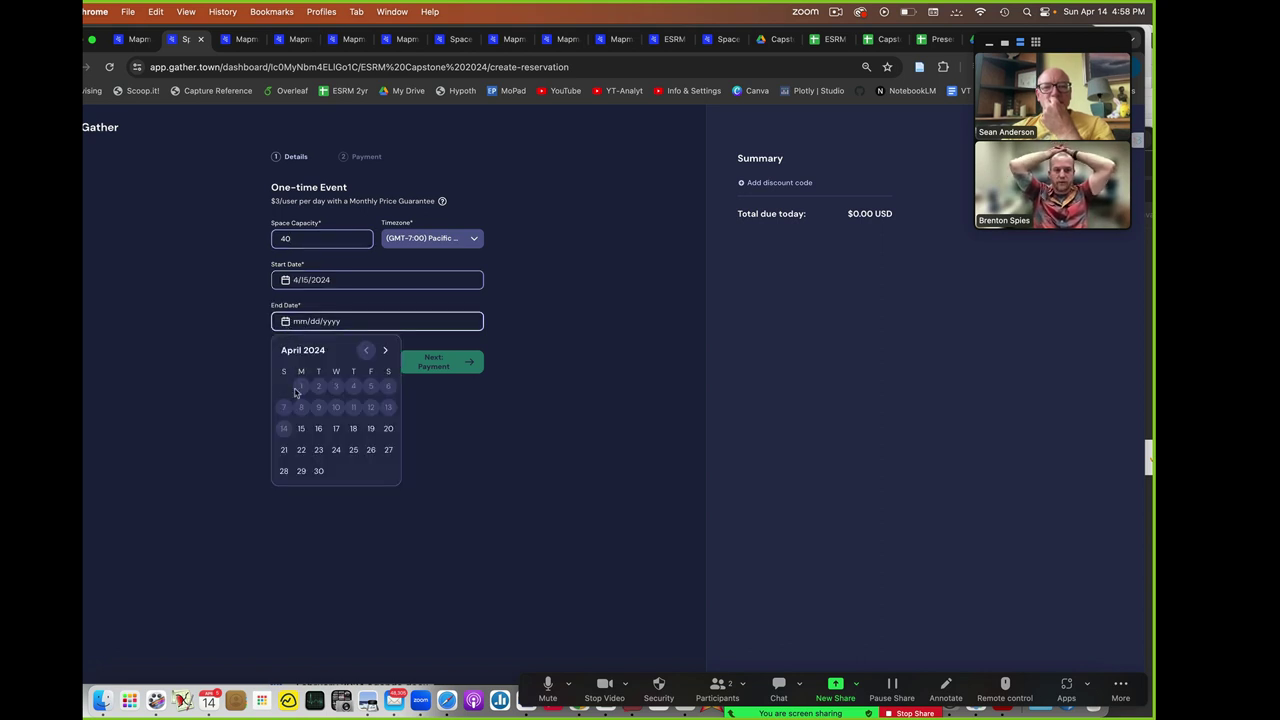
click(301, 429)
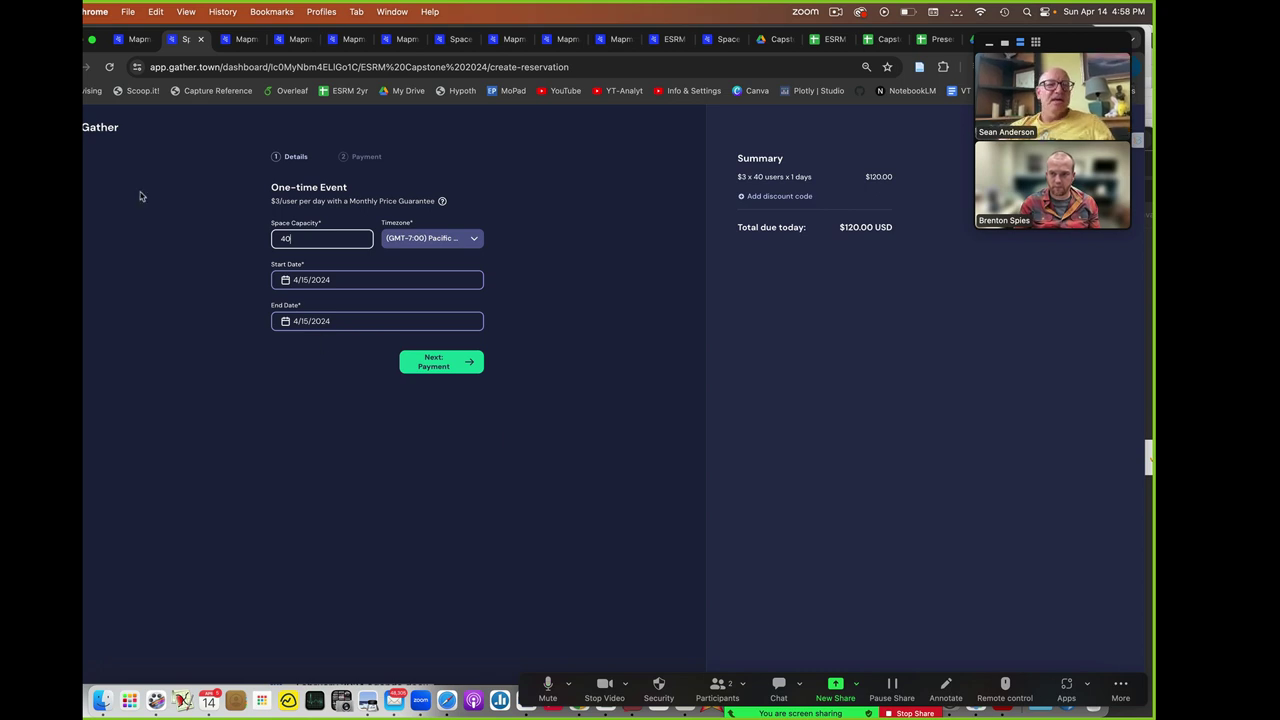
click(90, 131)
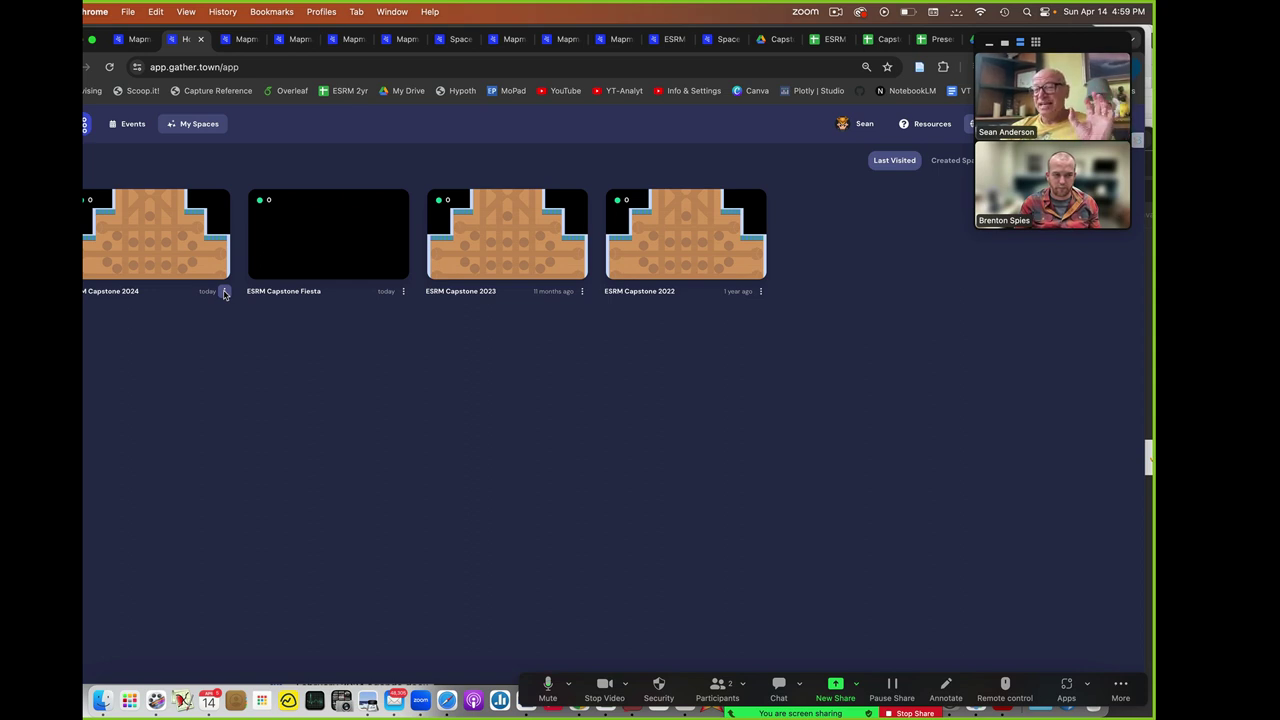
Step: Choose Edit Map from the ESRM Capstone 2024 card's options menu
click(225, 292)
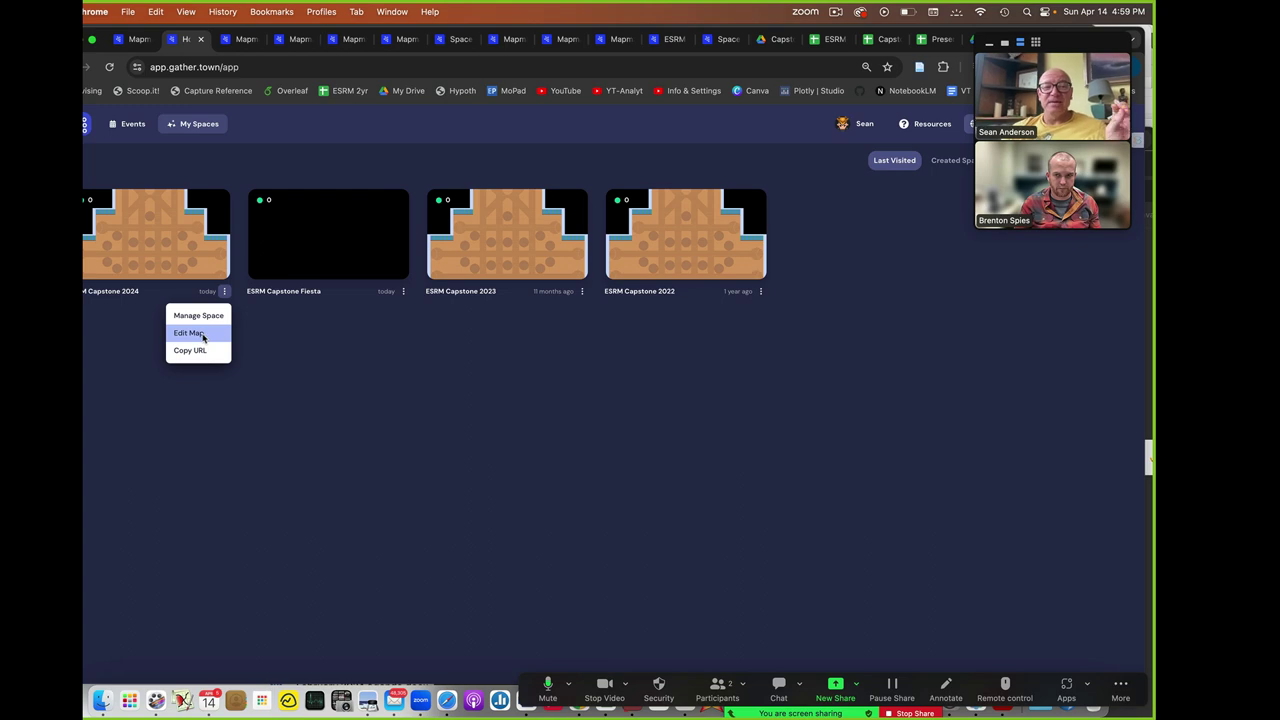
click(203, 336)
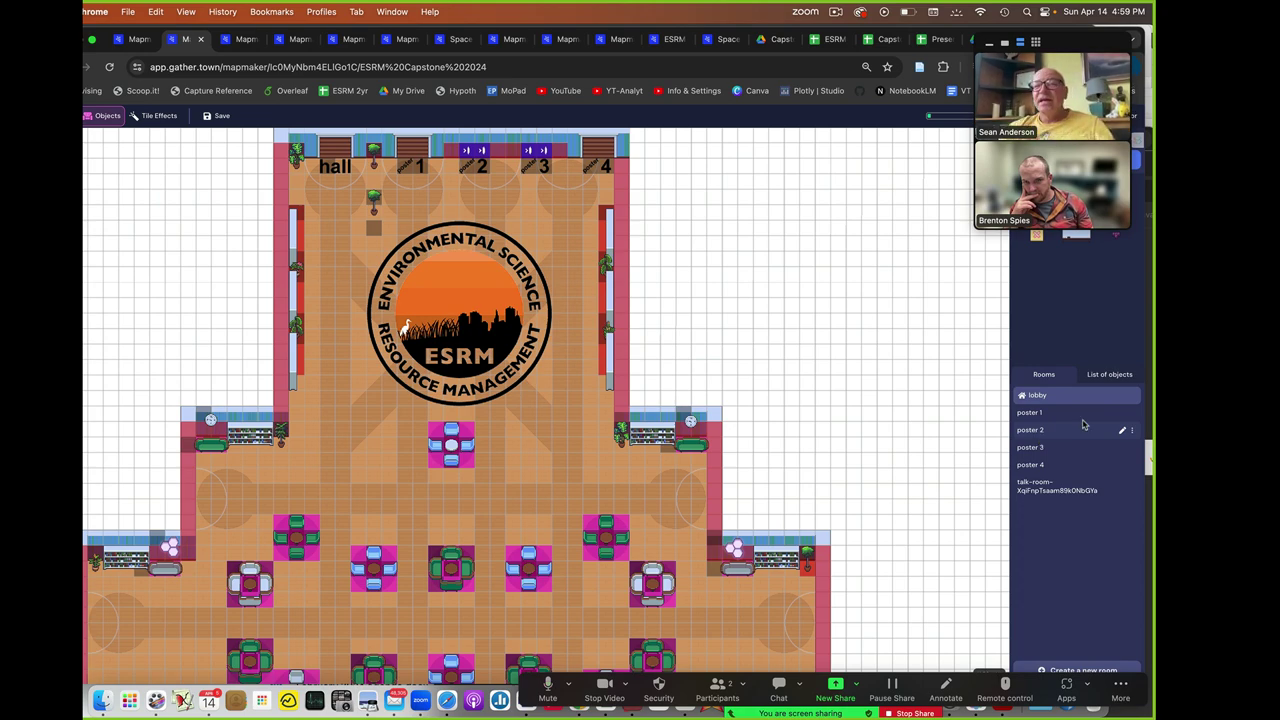
Step: Review poster numbers 101 through 108 on the Presentation Groups VS Roster sheet
click(940, 40)
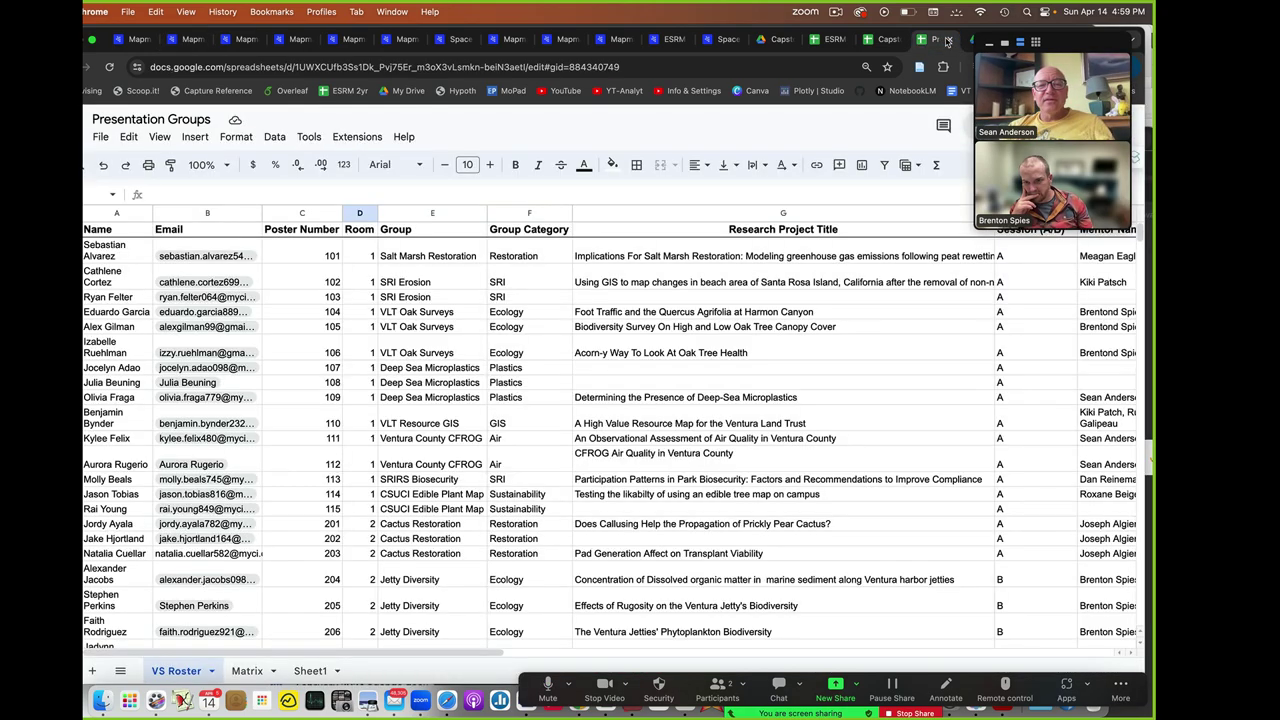
click(320, 288)
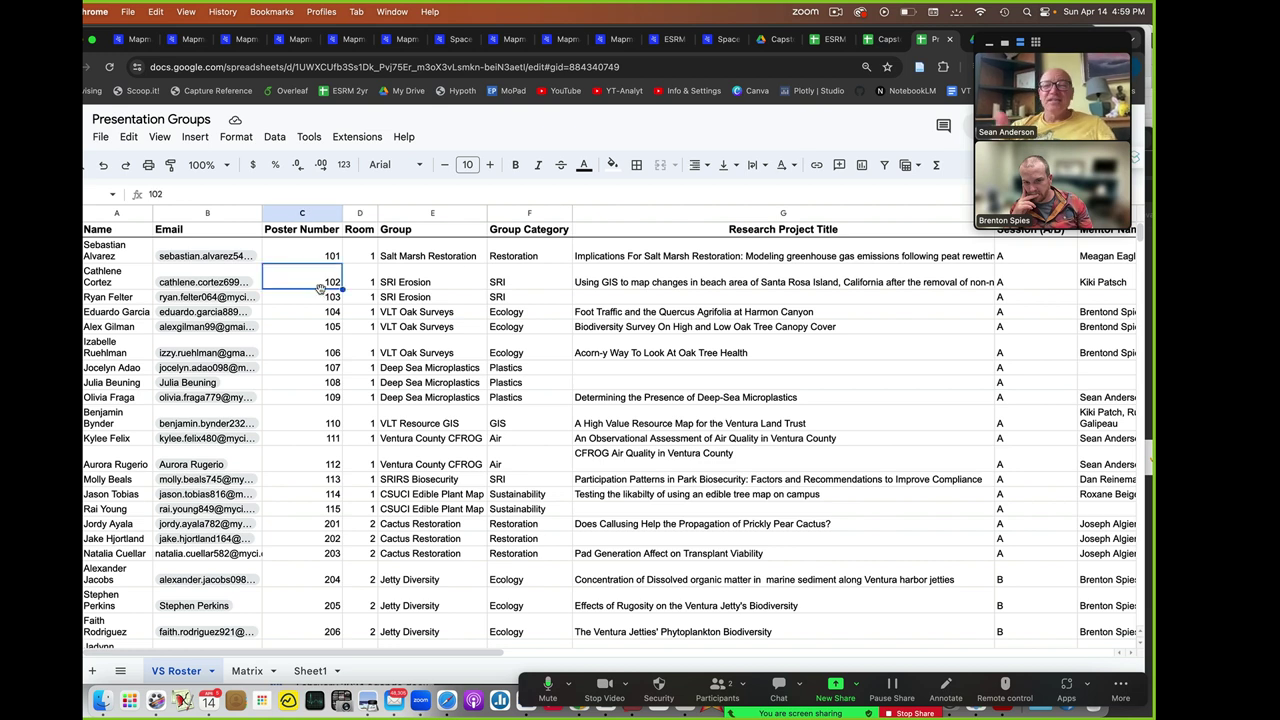
click(327, 257)
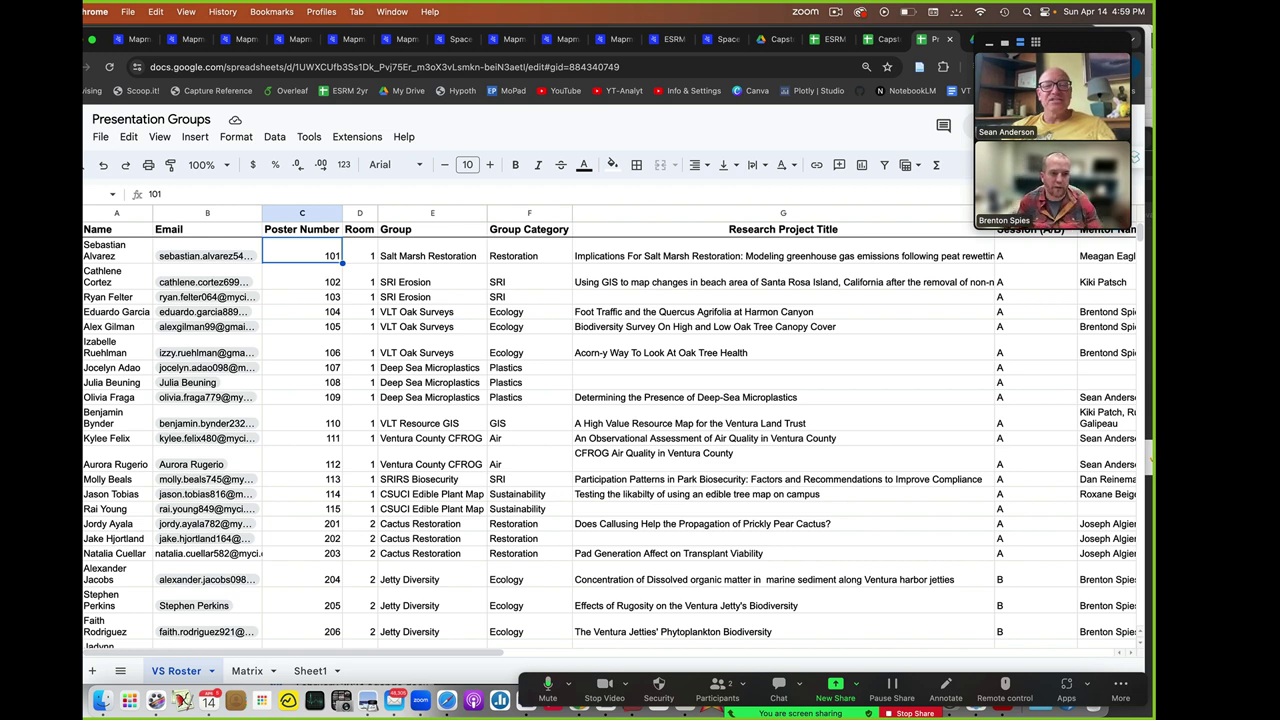
click(302, 282)
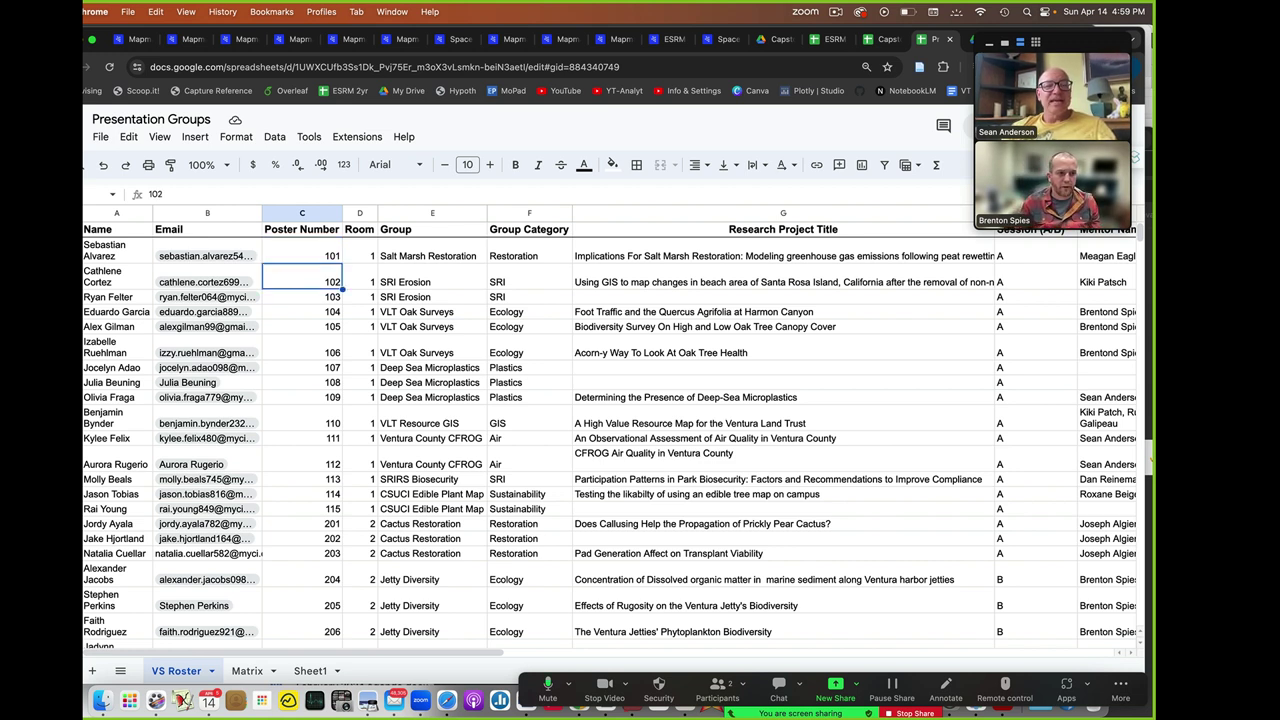
click(302, 327)
key(Down)
key(Down)
key(Down)
scroll(610, 436, down, 10)
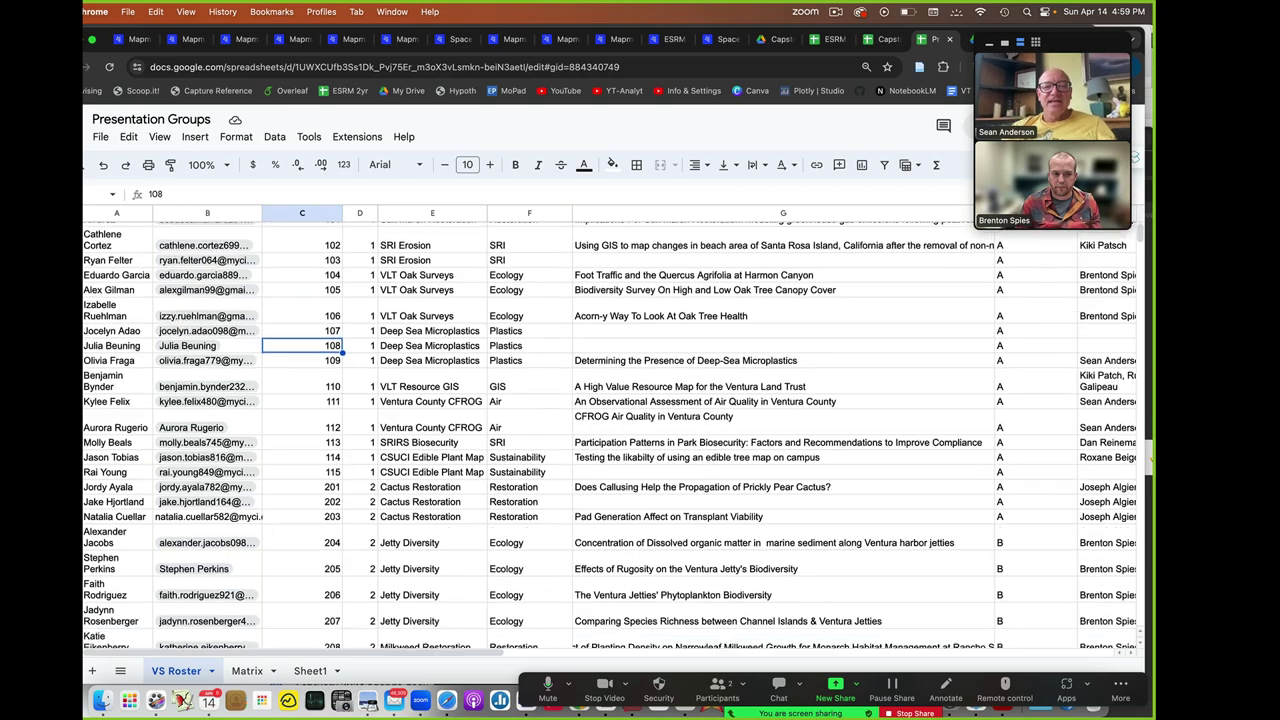
scroll(610, 430, up, 15)
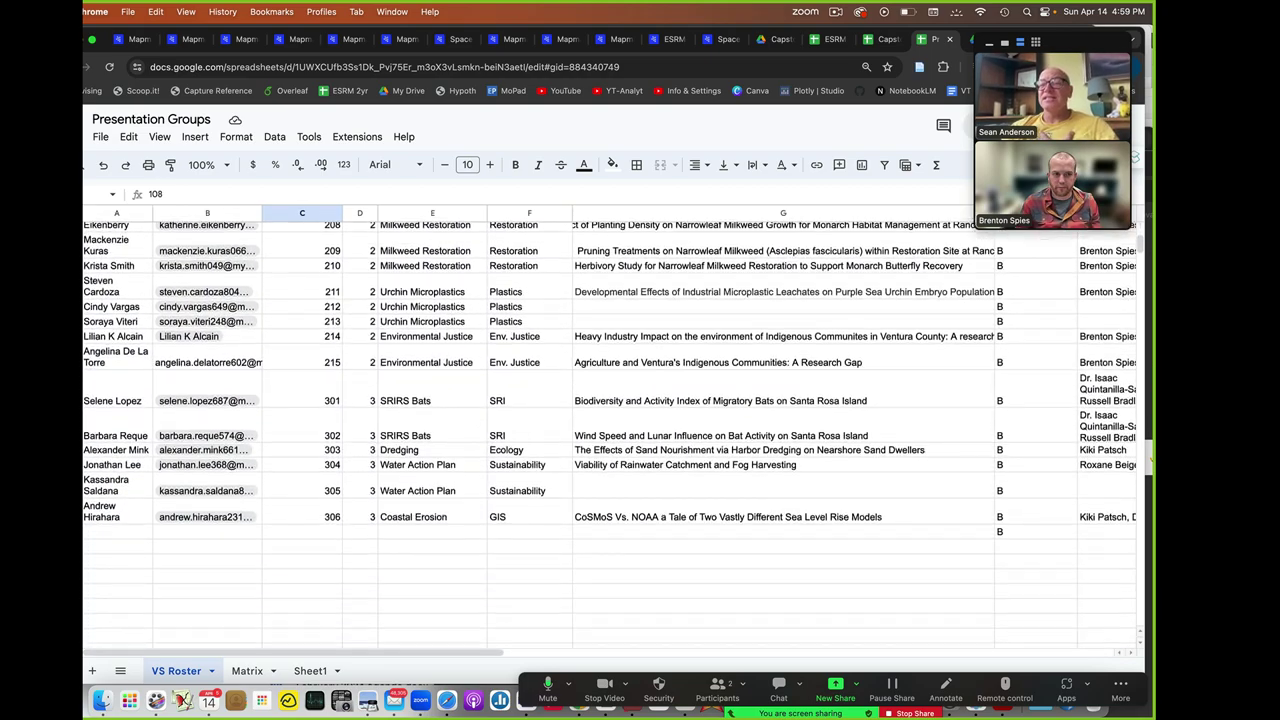
scroll(610, 430, up, 5)
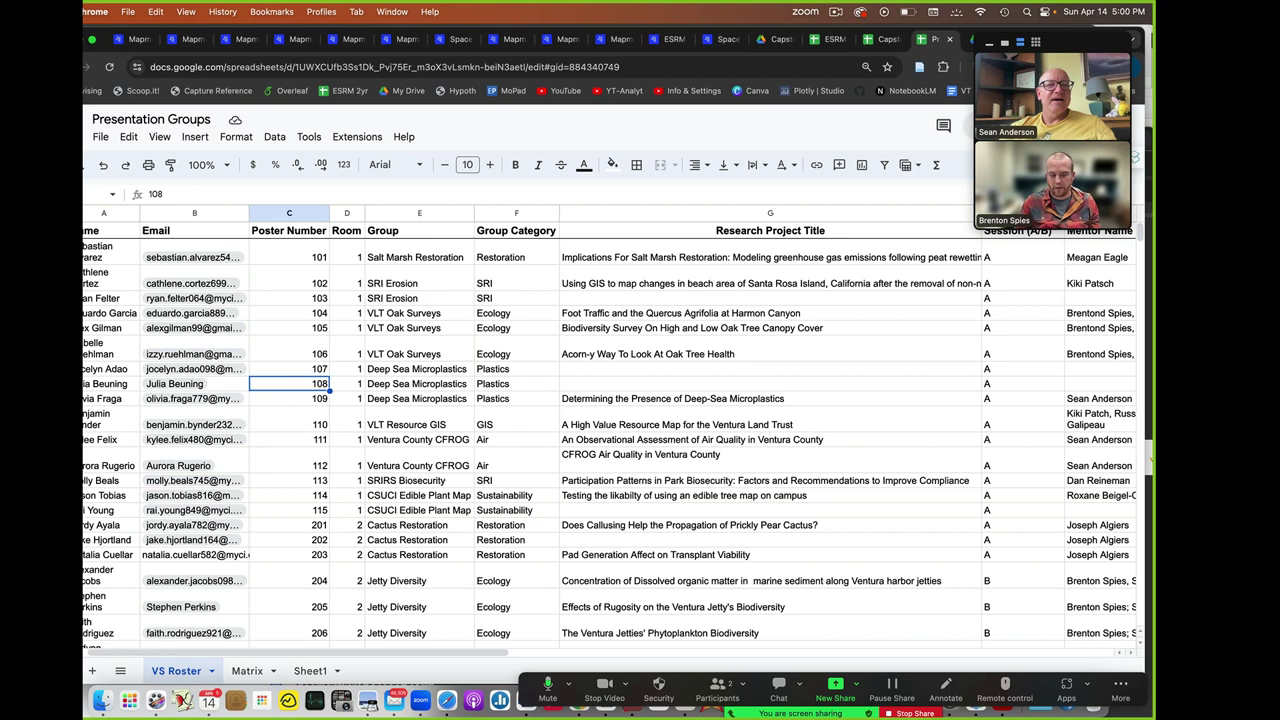
Step: Reopen the ESRM Capstone 2024 map from My Spaces and switch to the poster 1 room
click(138, 39)
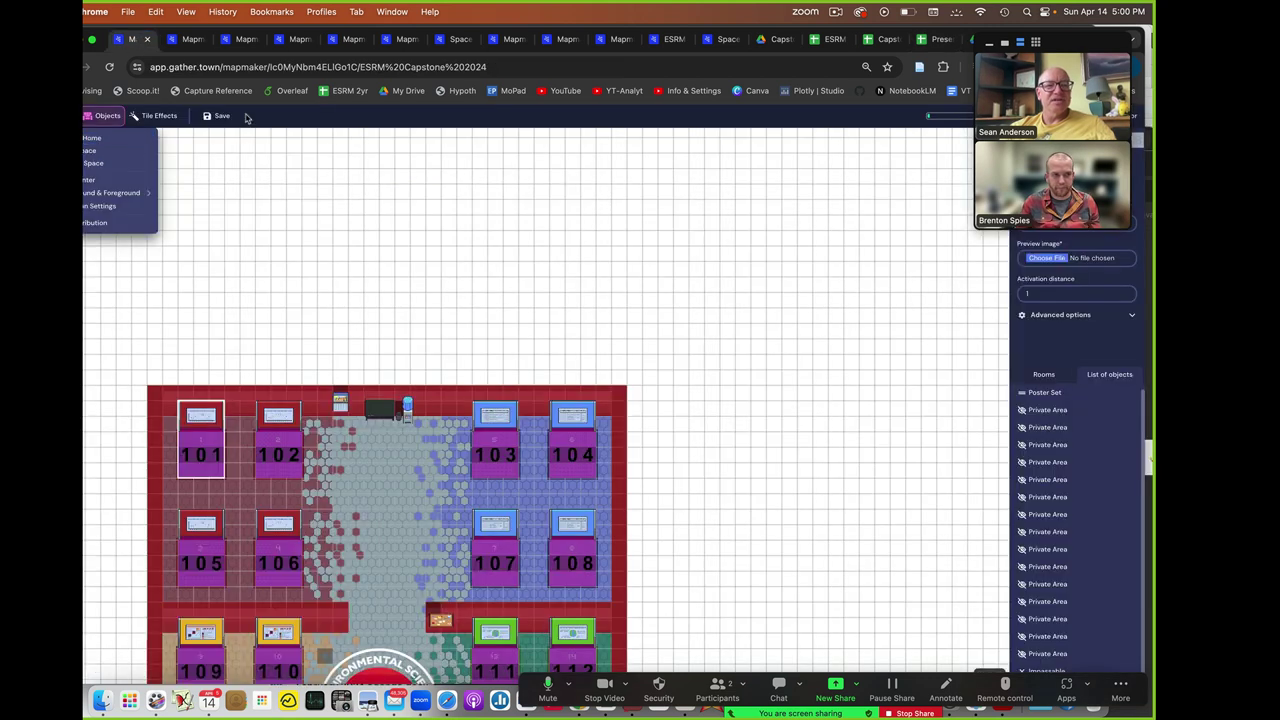
click(330, 207)
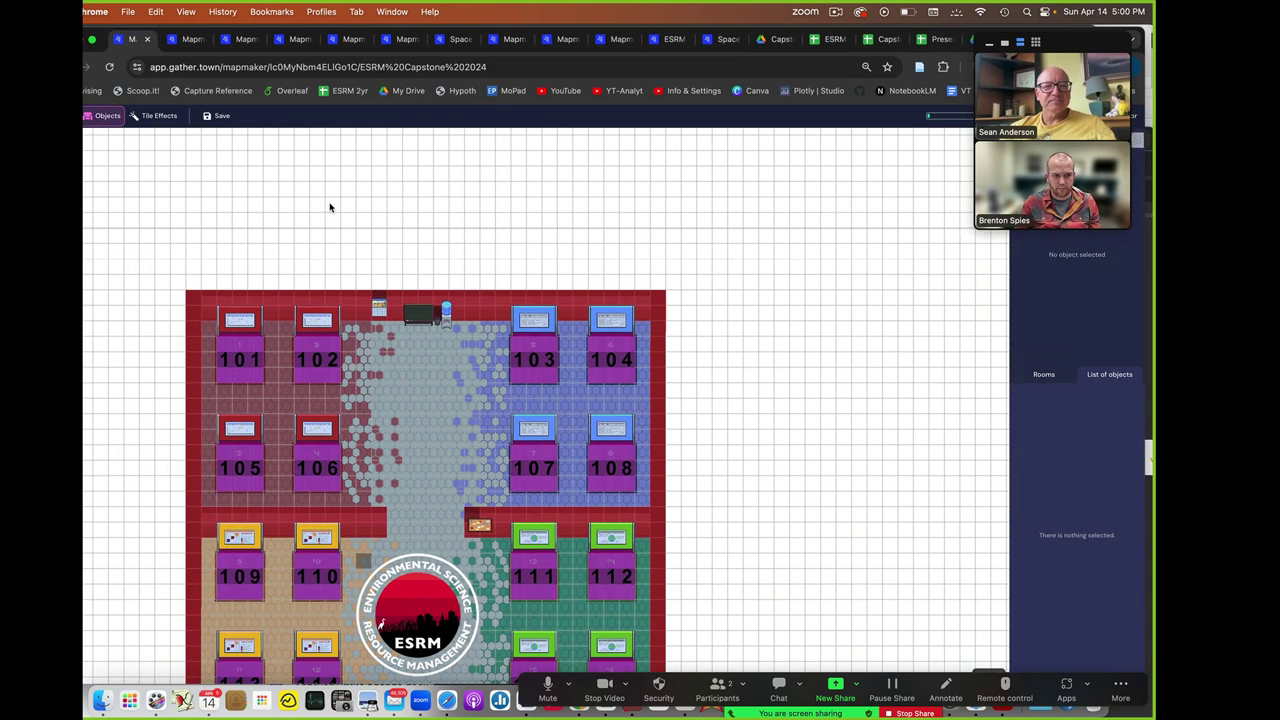
click(84, 115)
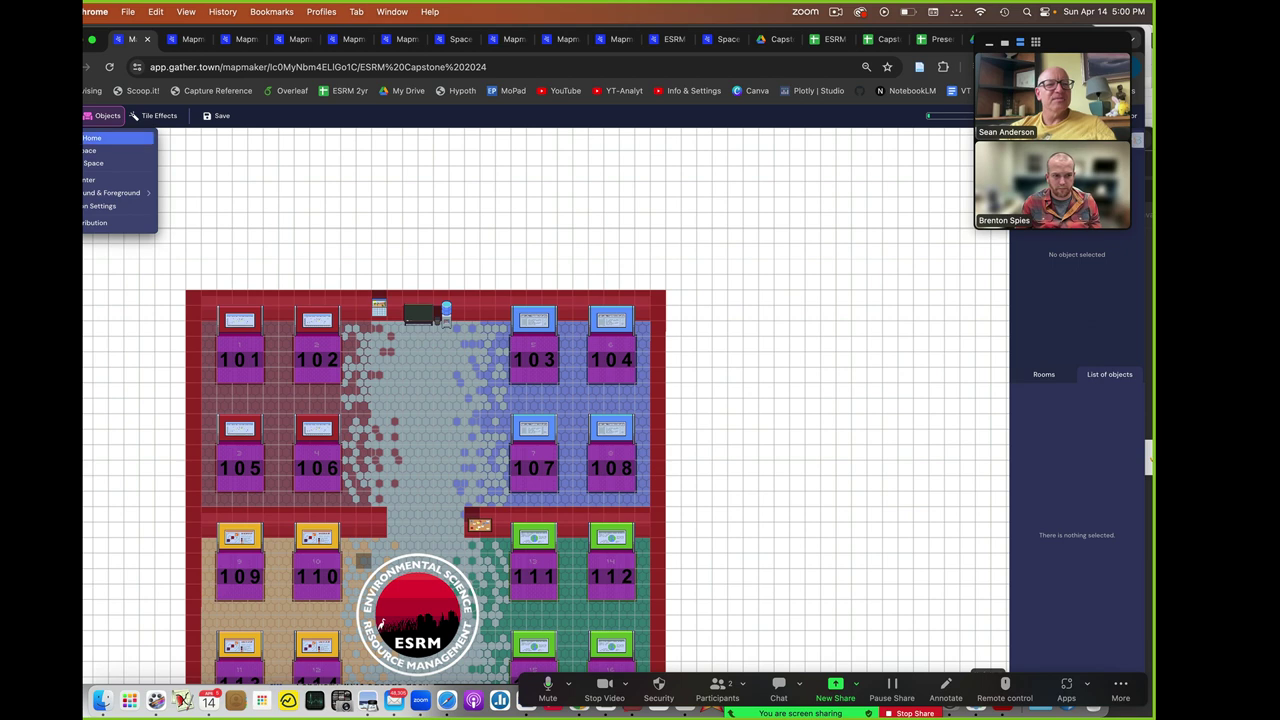
click(100, 138)
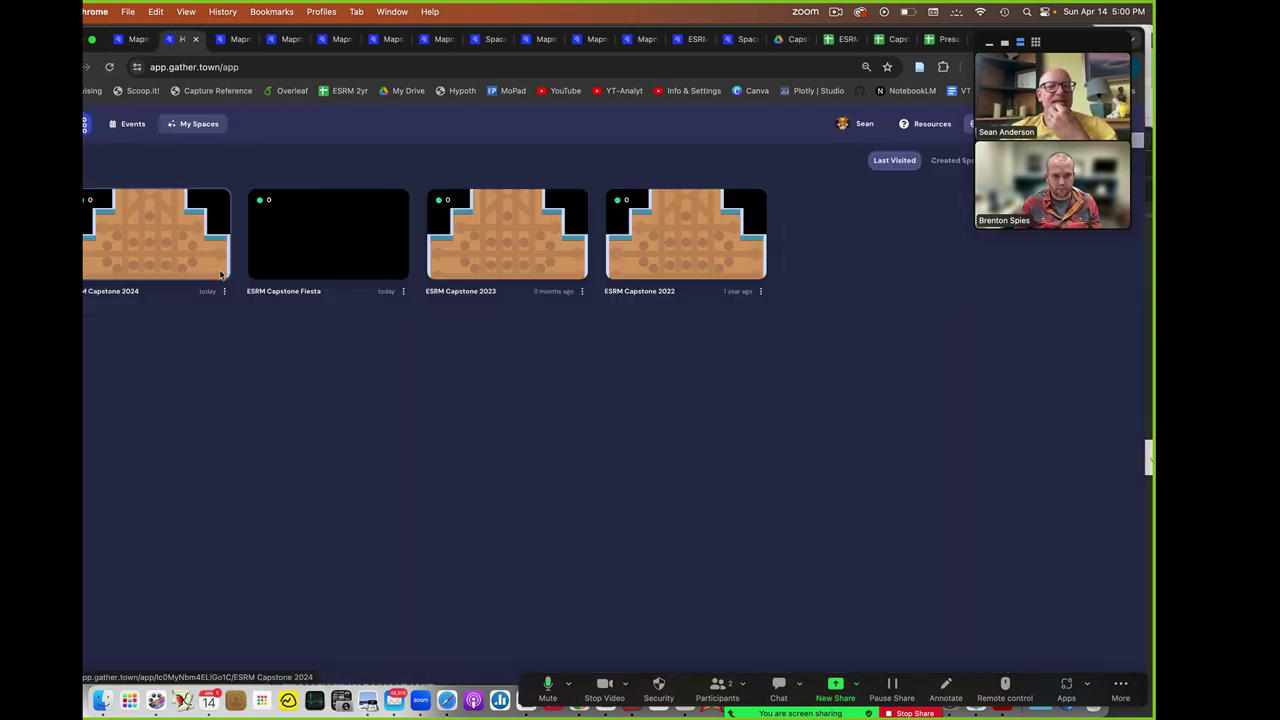
click(224, 291)
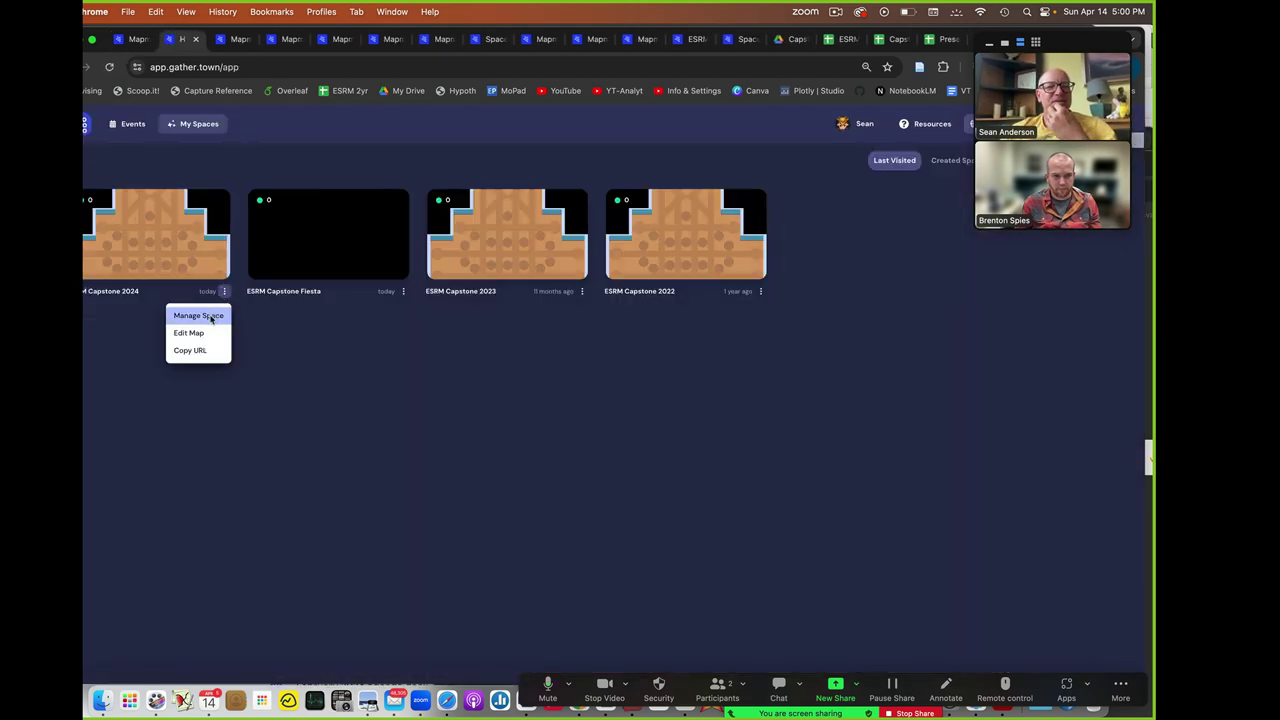
click(199, 316)
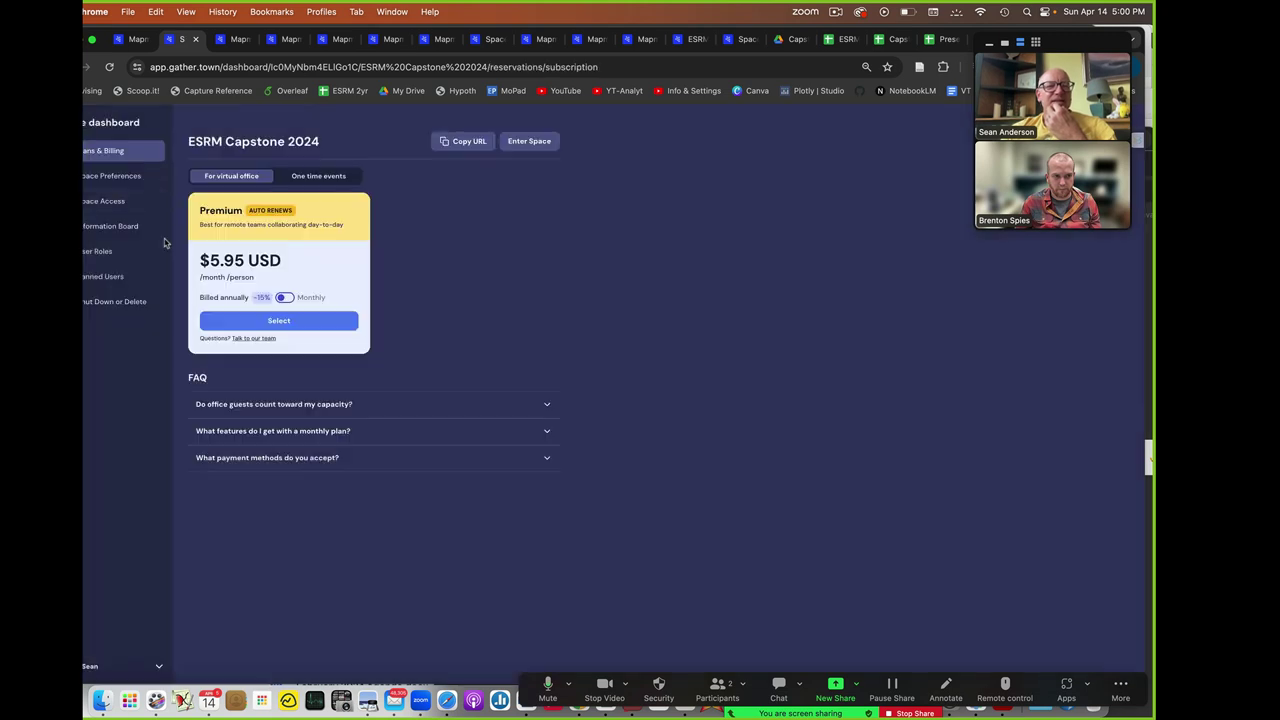
click(64, 67)
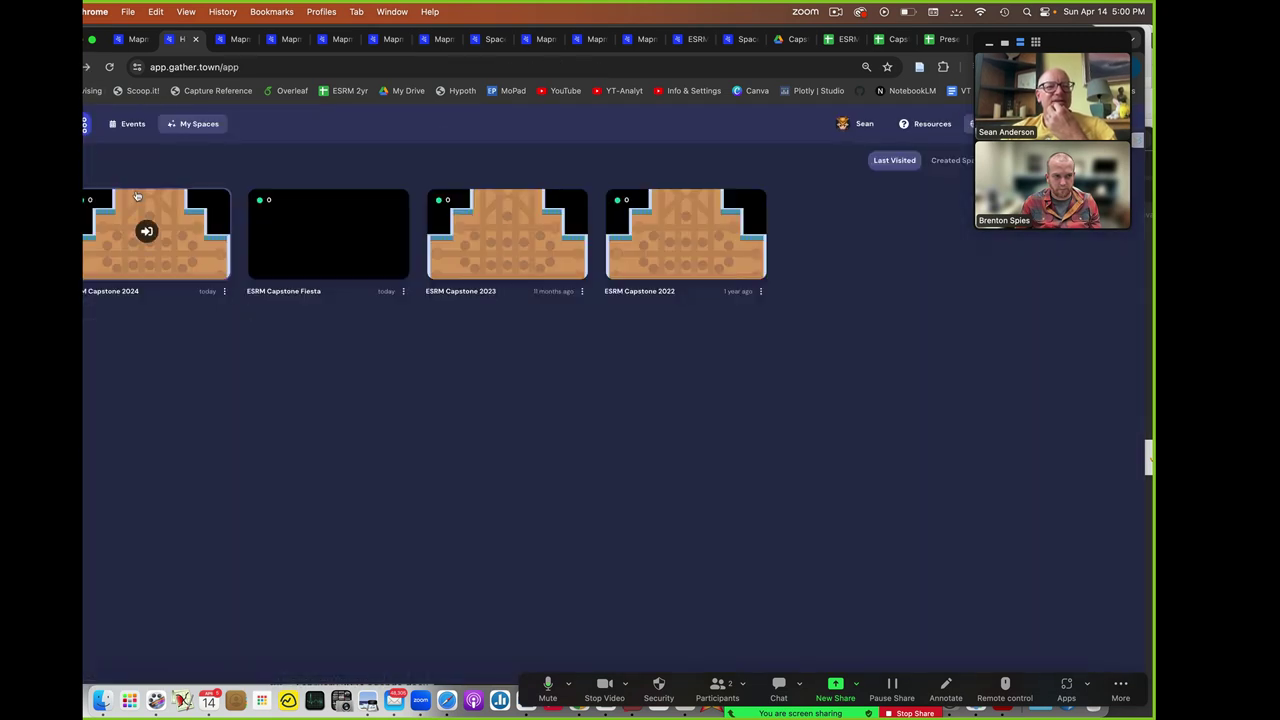
click(224, 291)
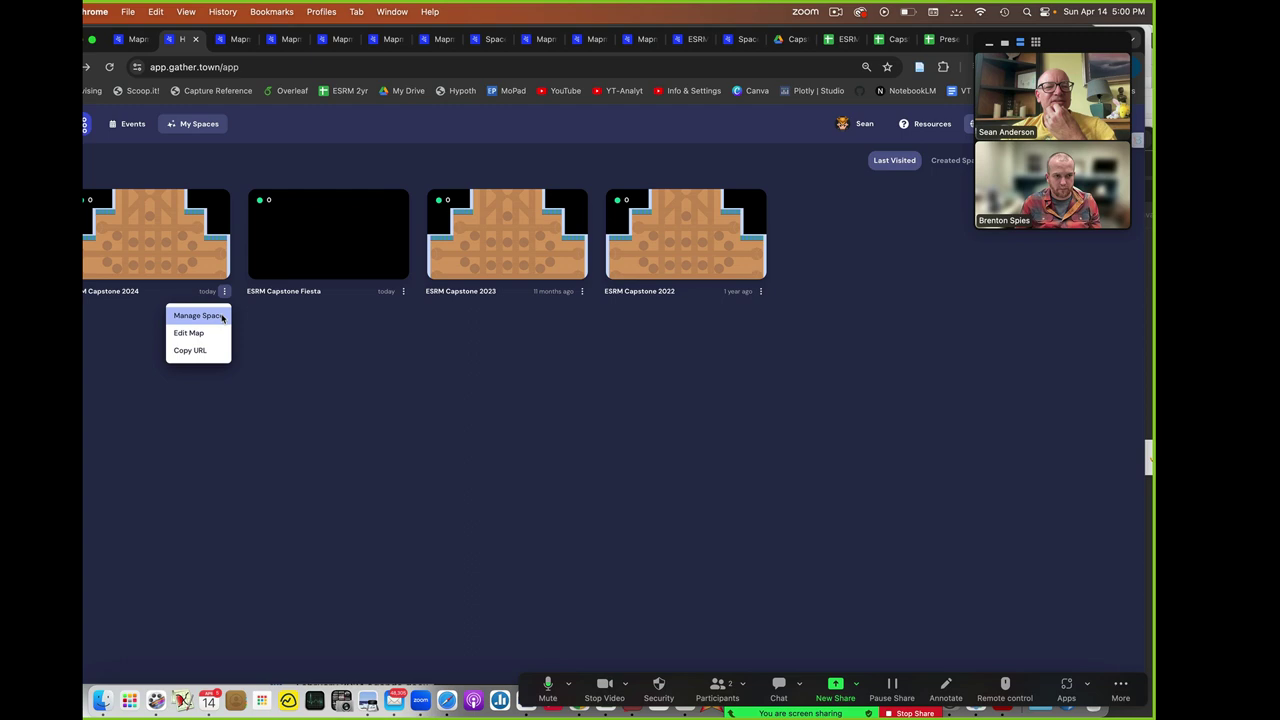
click(218, 332)
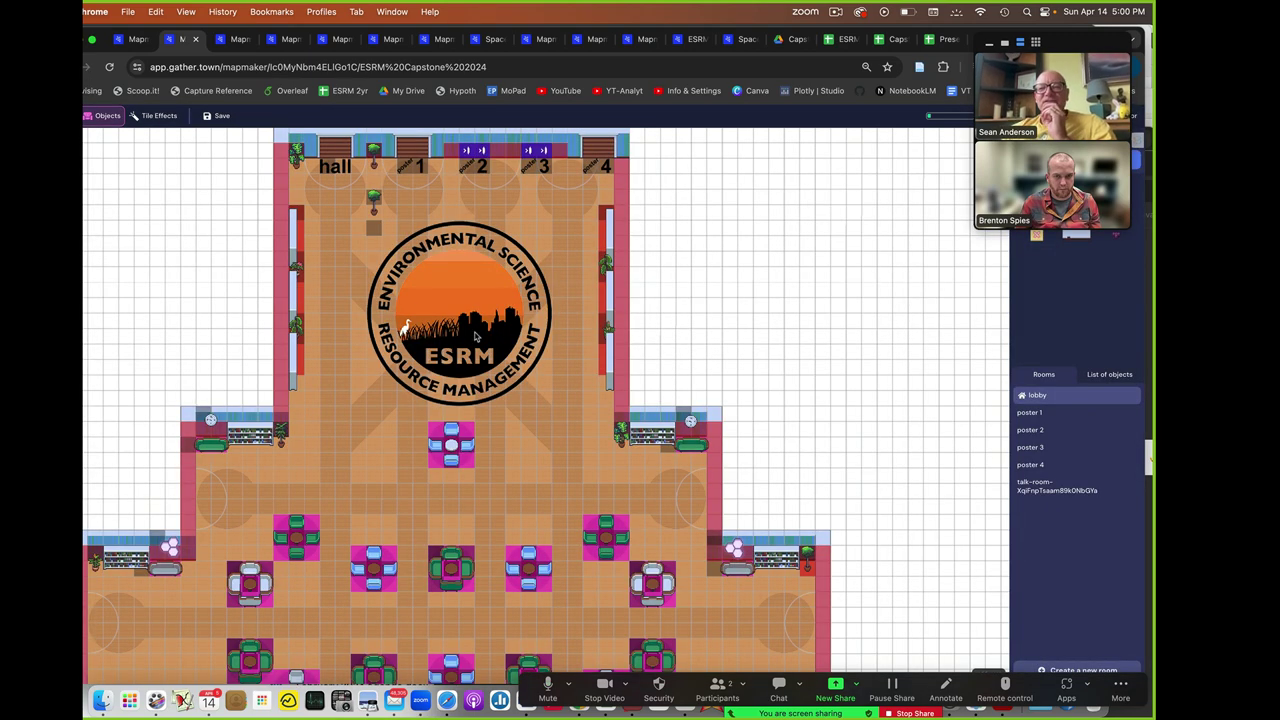
click(1032, 414)
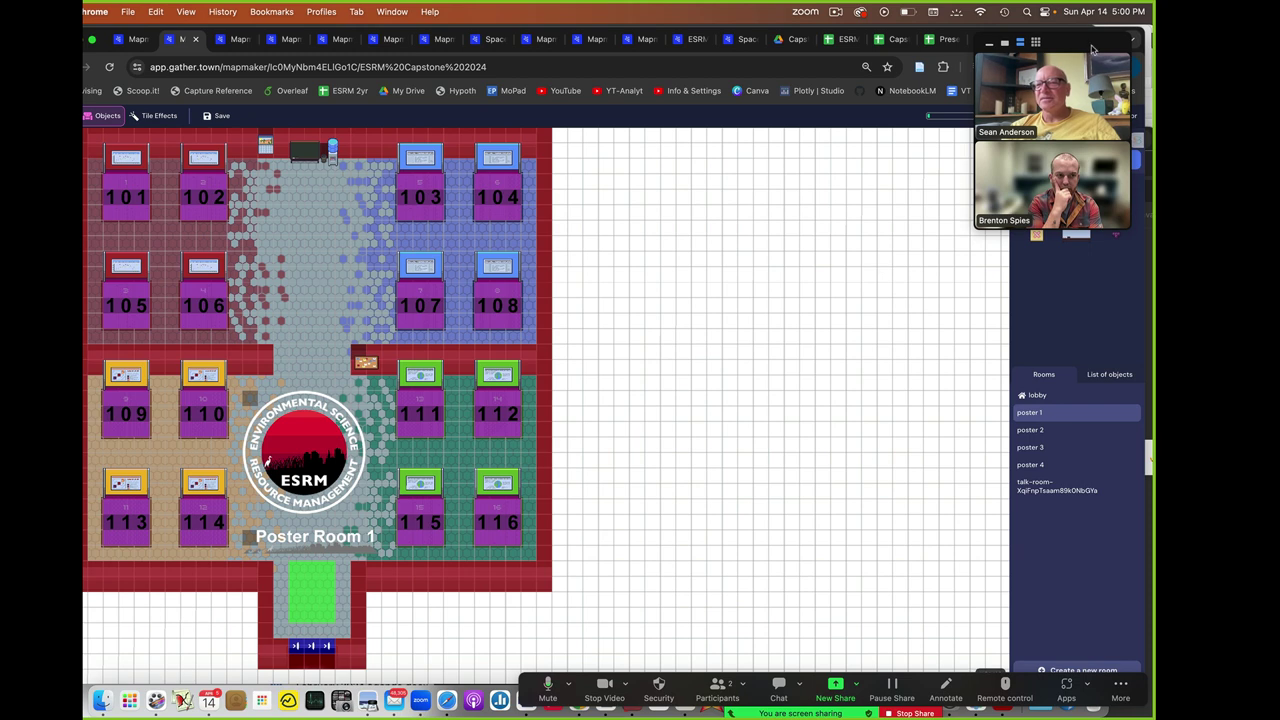
Step: Select poster 101, cancel choosing ESRMlogo-SpaceHolder.jpg as its image, and go to the live space
click(992, 44)
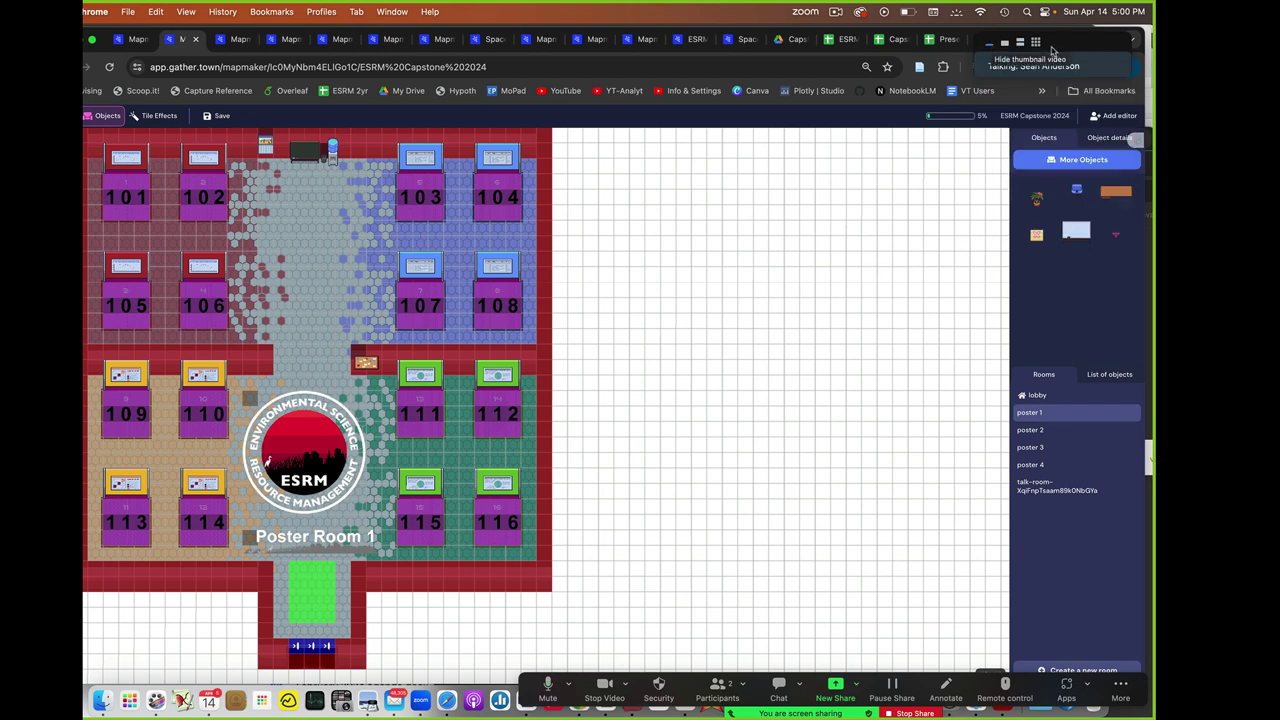
drag(1063, 47, 884, 171)
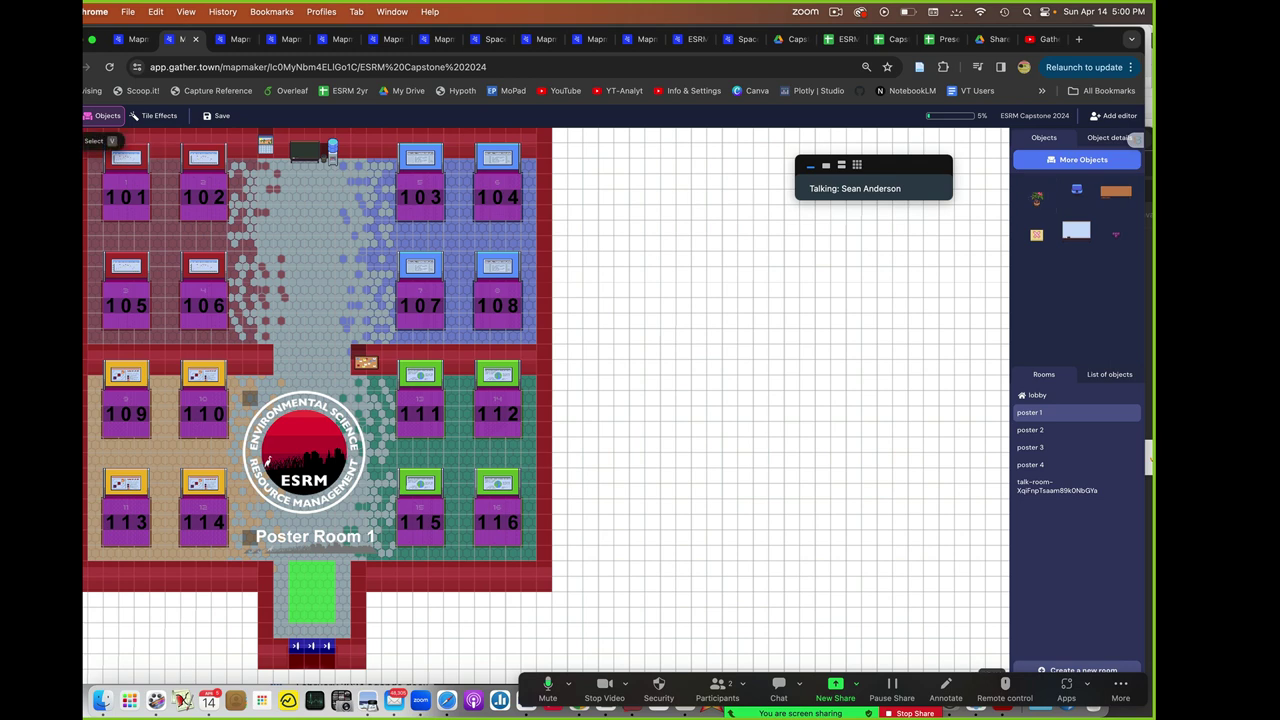
click(133, 175)
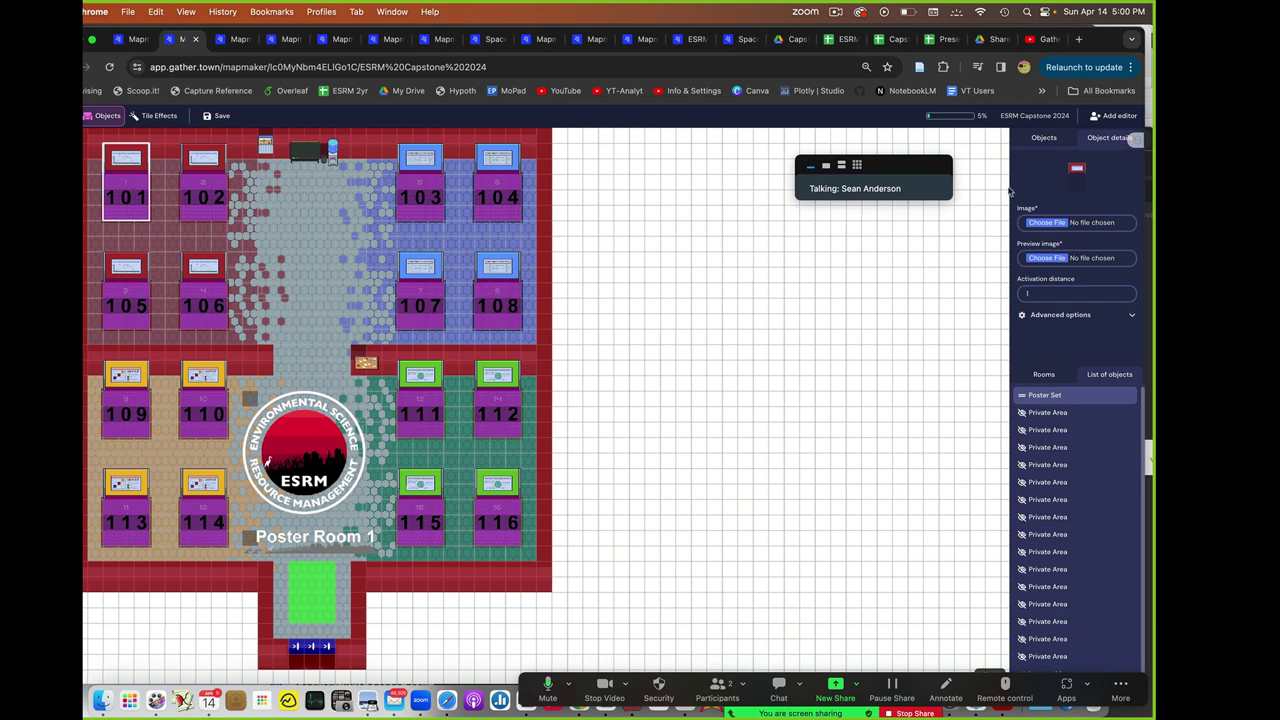
click(1048, 222)
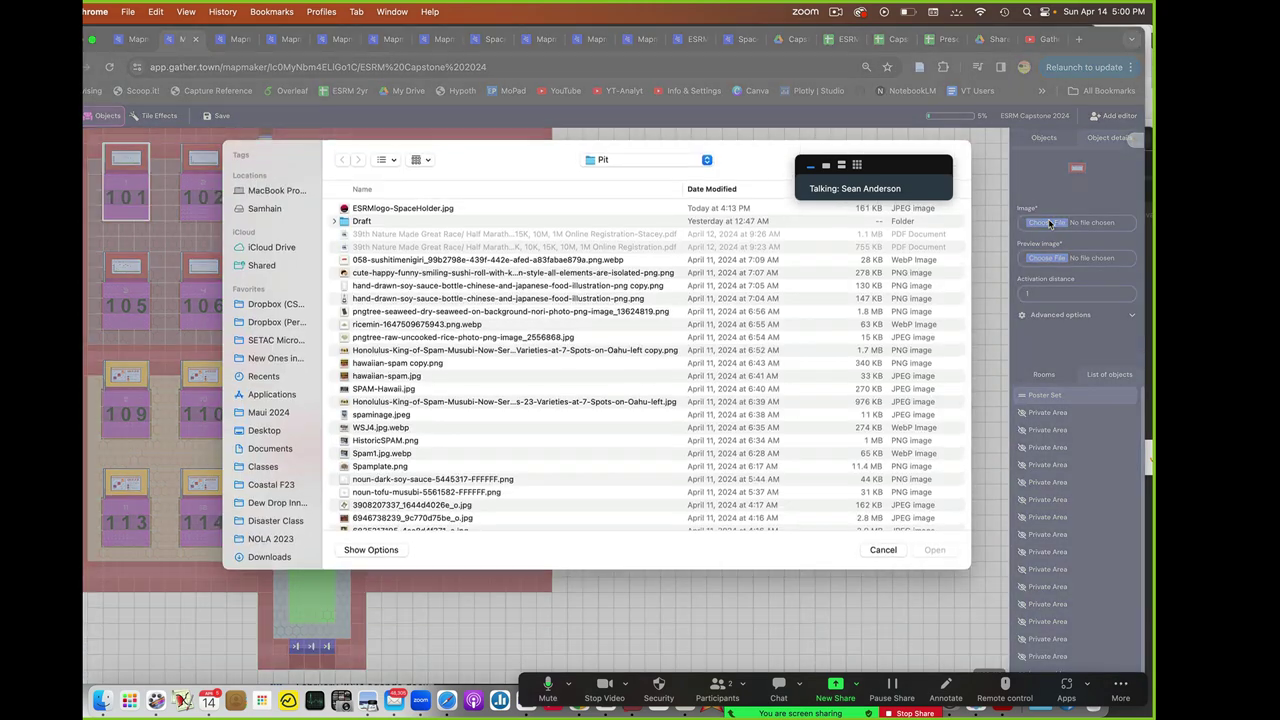
click(405, 208)
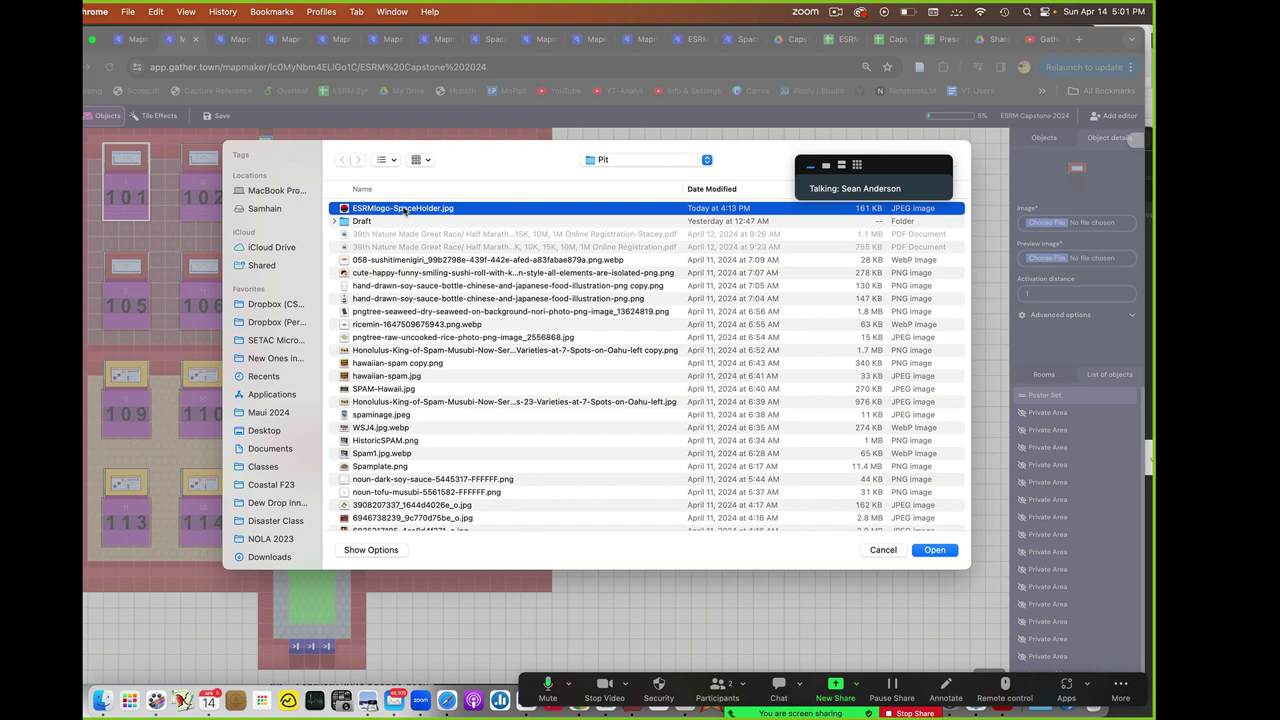
click(881, 550)
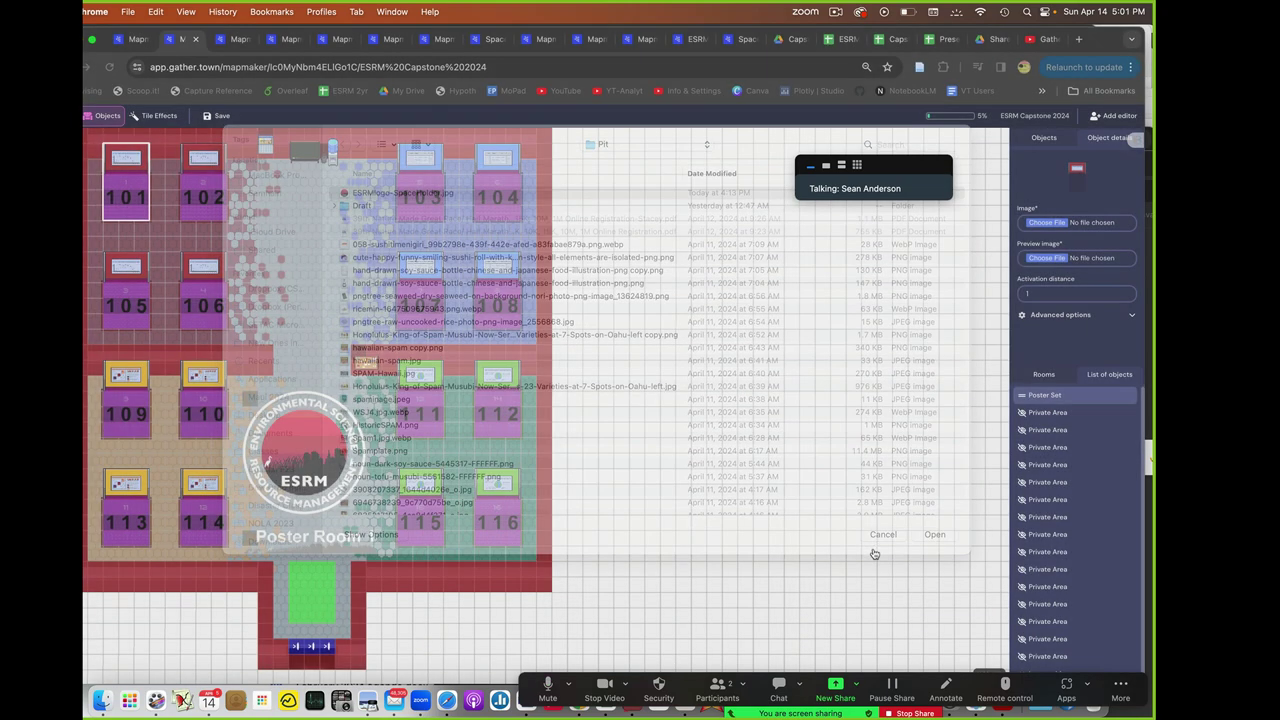
click(86, 115)
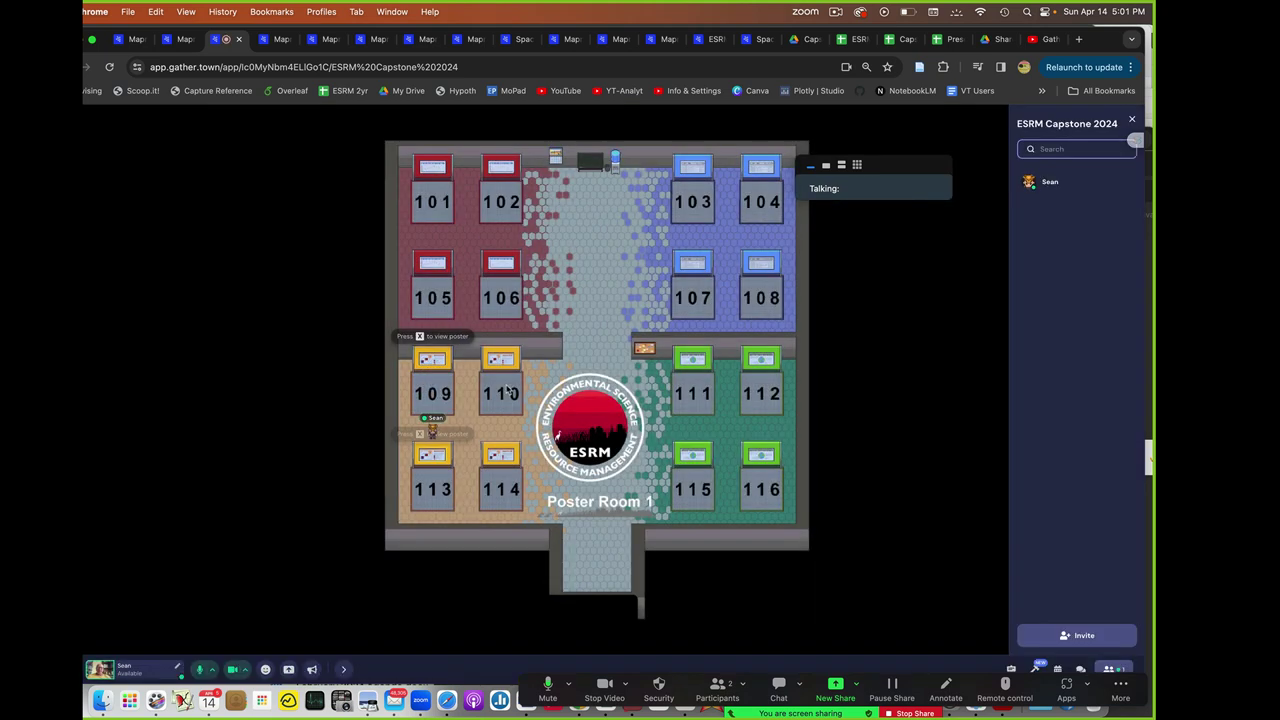
Step: View poster 109 full-screen, close it, and go to the My Spaces home page
key(x)
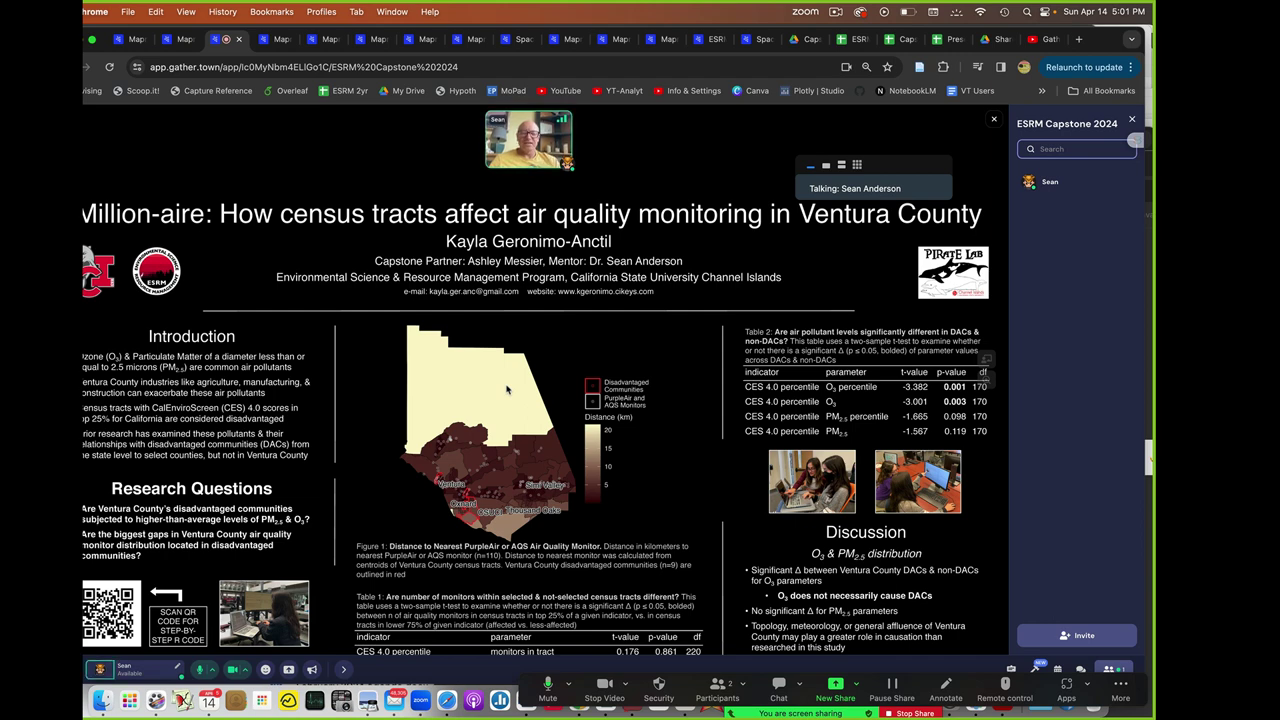
key(x)
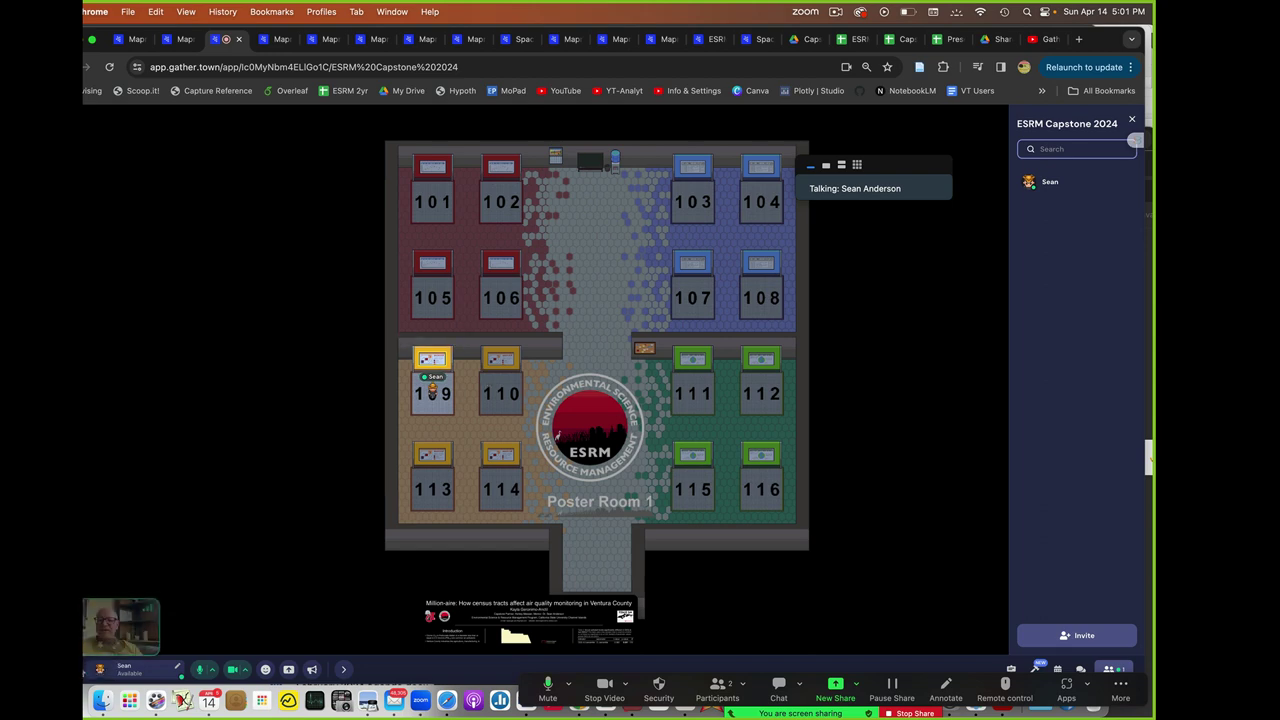
click(99, 669)
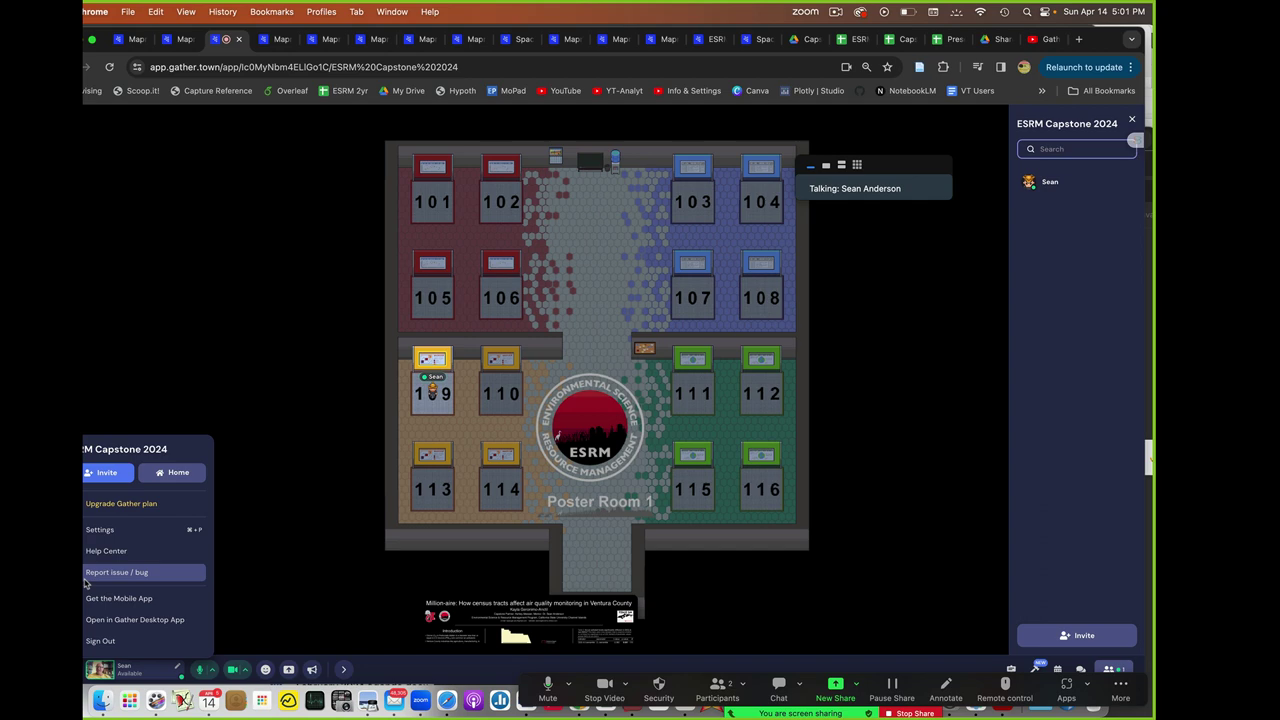
click(170, 473)
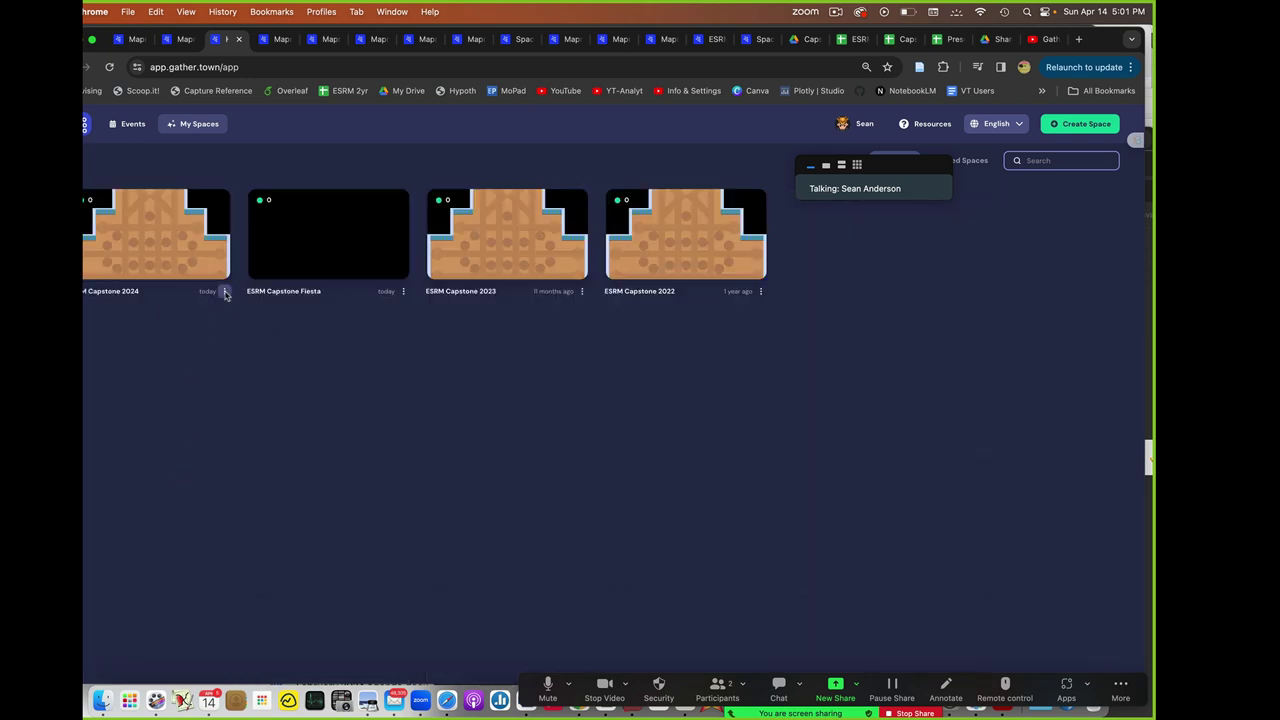
Step: Open the ESRM Capstone 2024 map editor on the poster 1 room
click(225, 291)
click(200, 333)
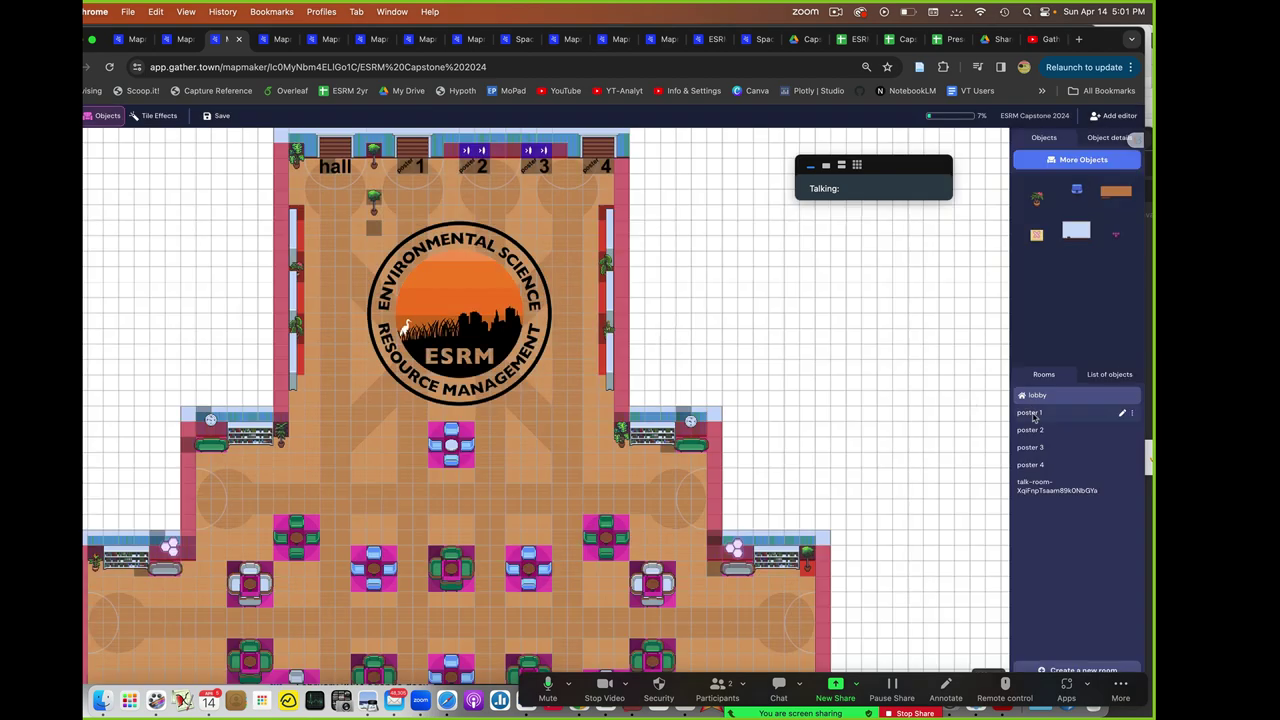
click(1030, 412)
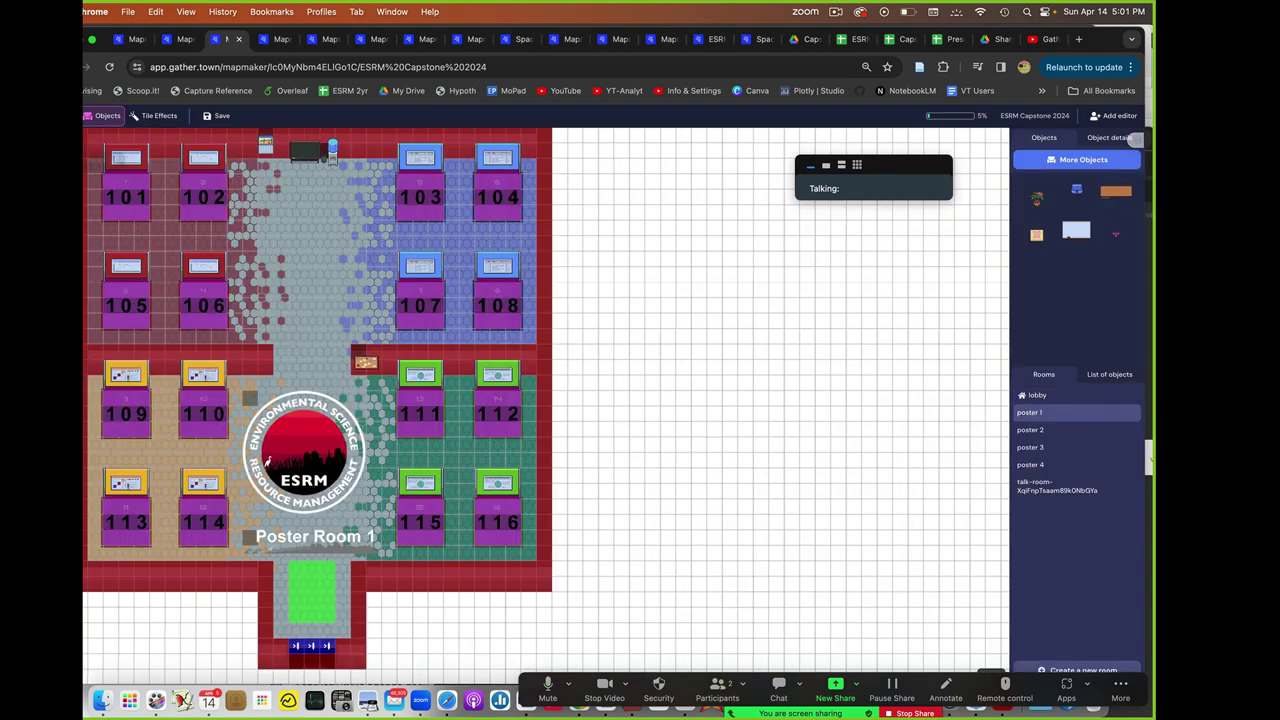
Step: Set poster 109's image to ESRMlogo-SpaceHolder.jpg and save the map
click(147, 411)
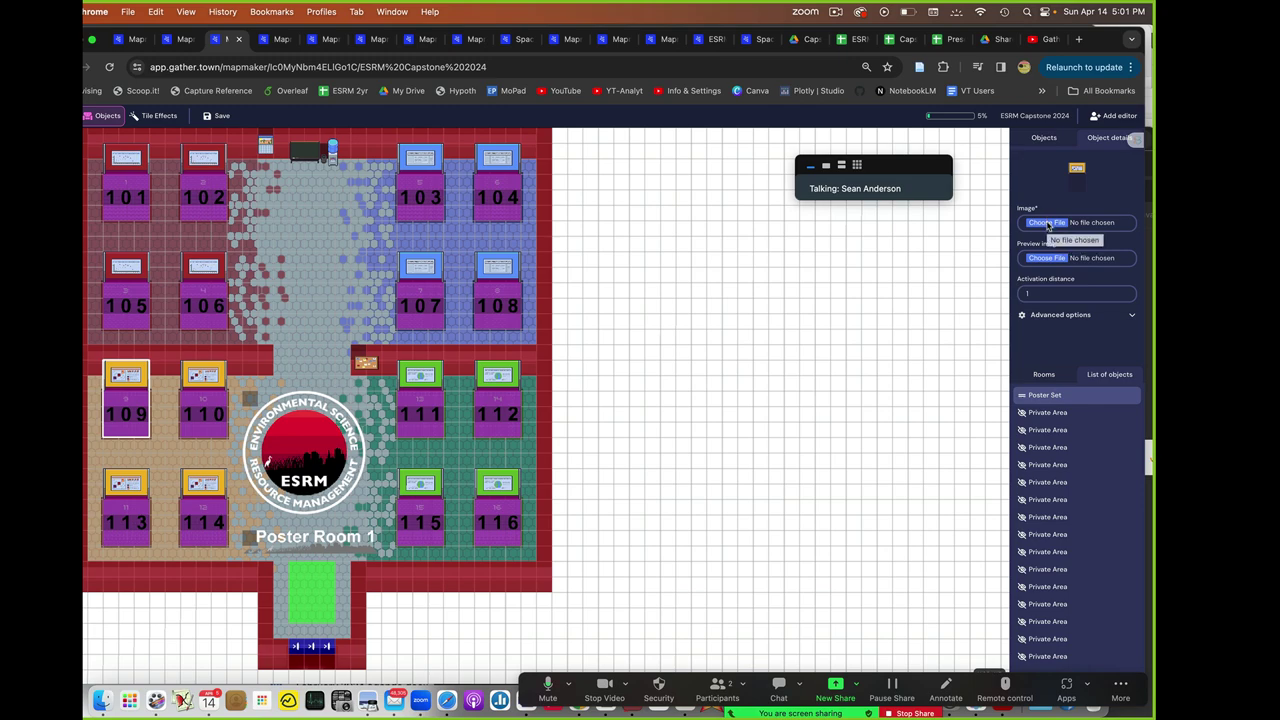
click(1045, 222)
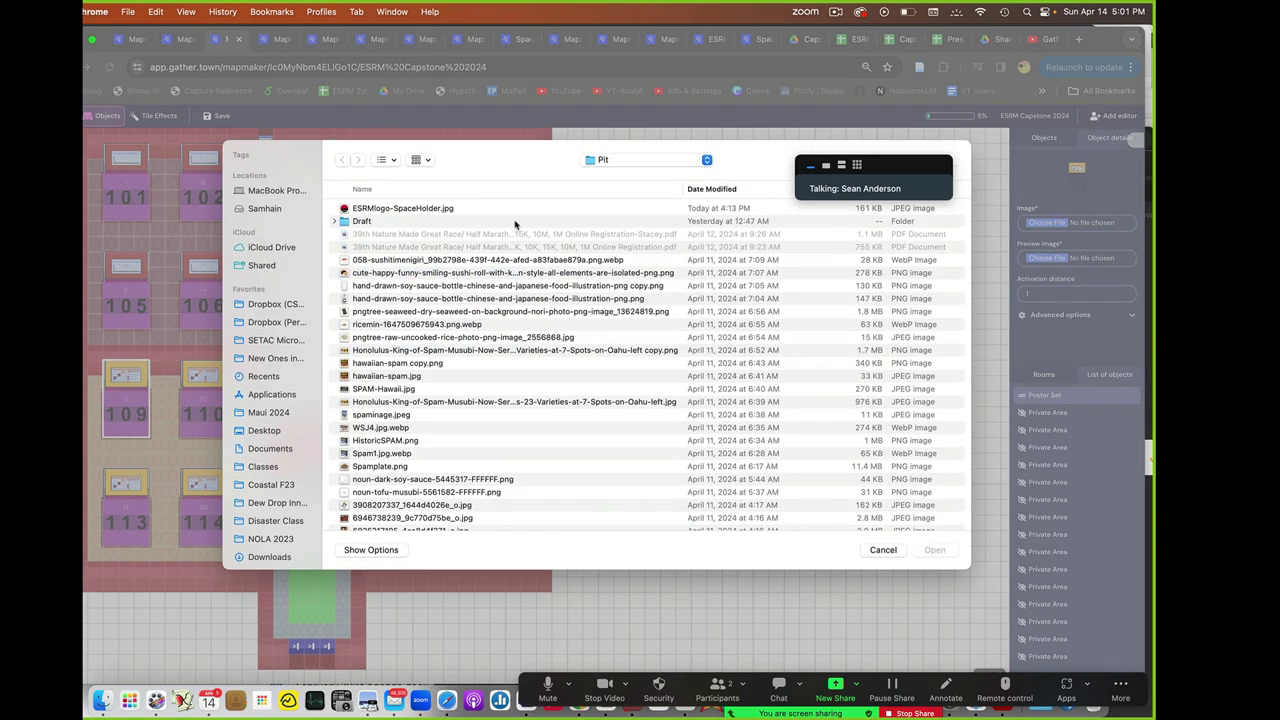
click(481, 209)
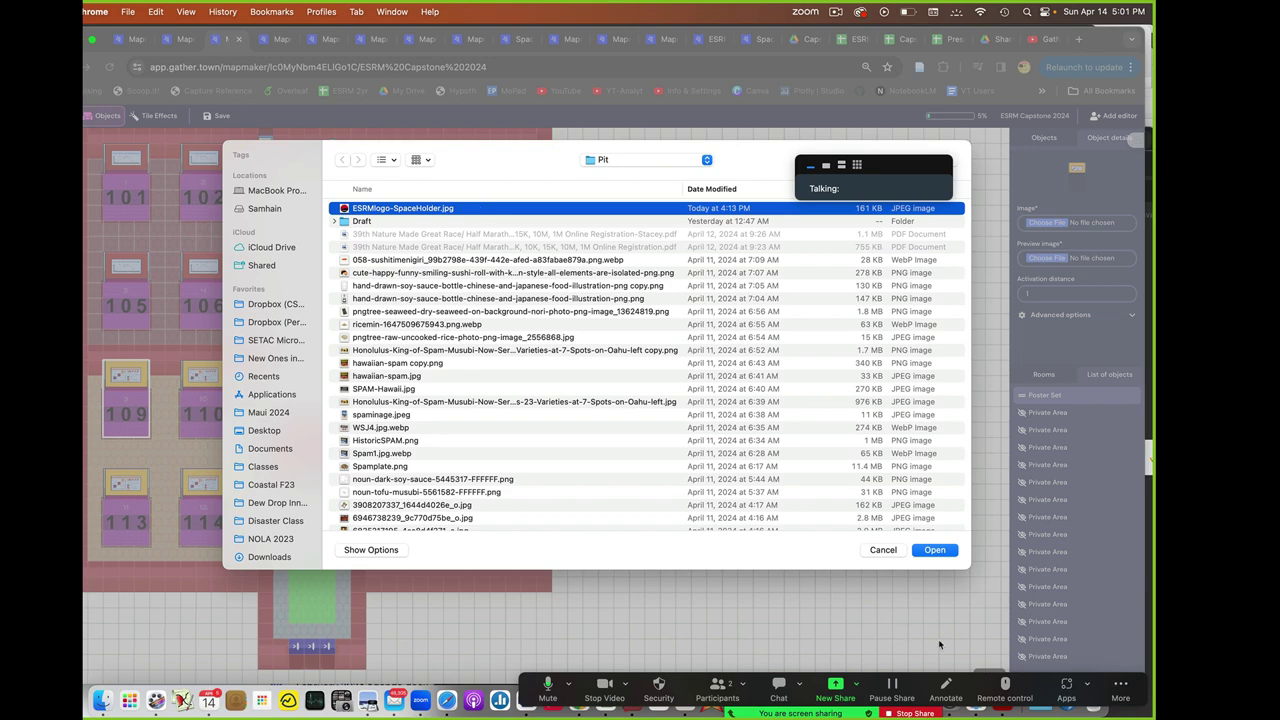
click(934, 550)
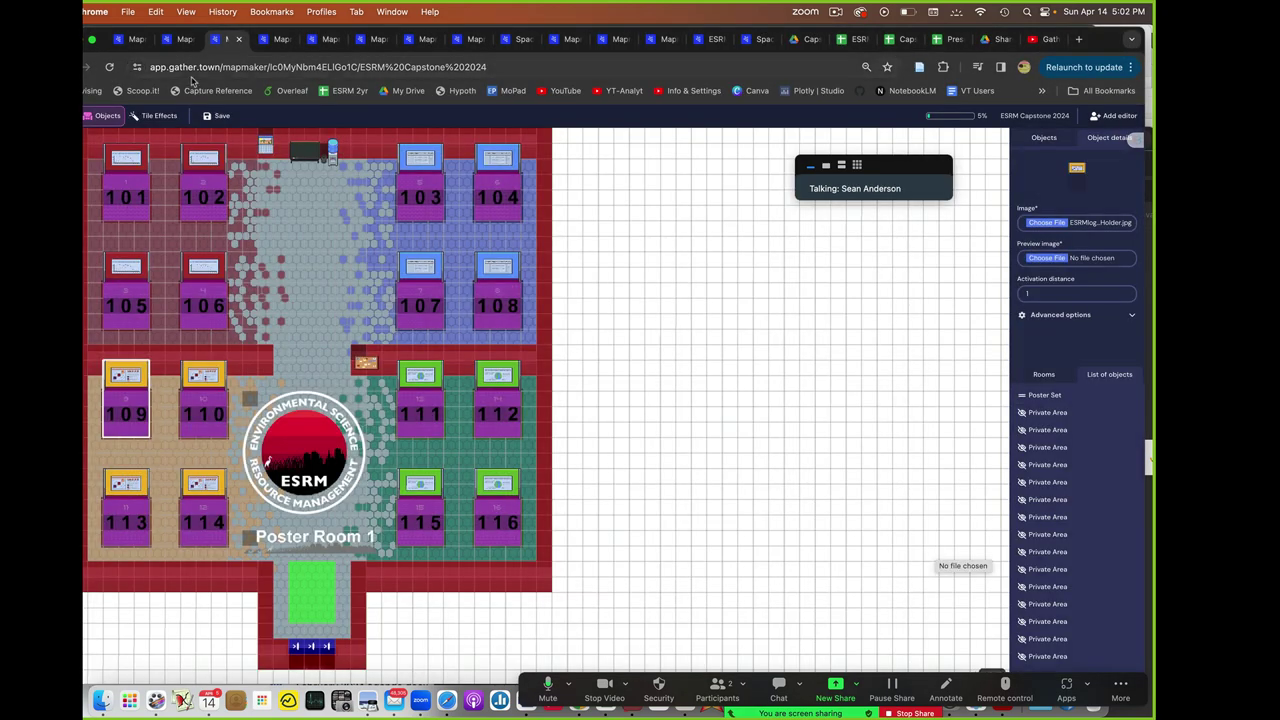
click(222, 117)
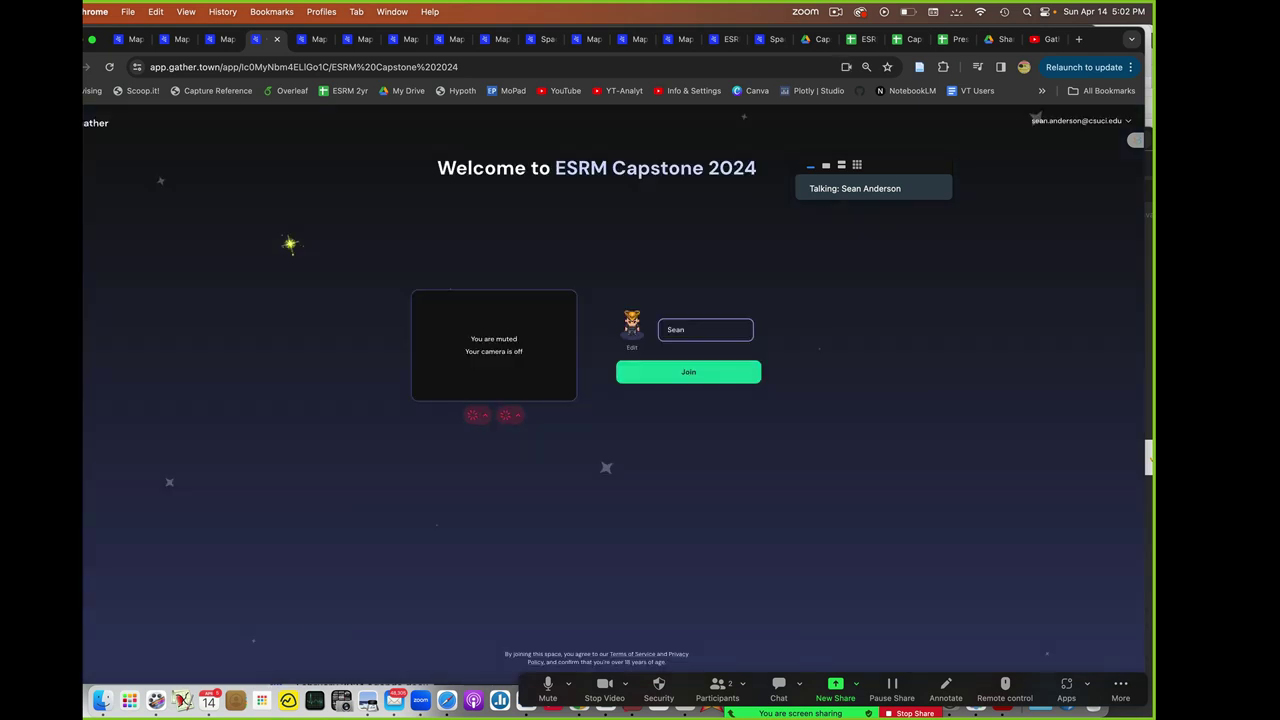
Step: Join the space and view poster 109 full-screen to confirm the red ESRM logo
click(646, 375)
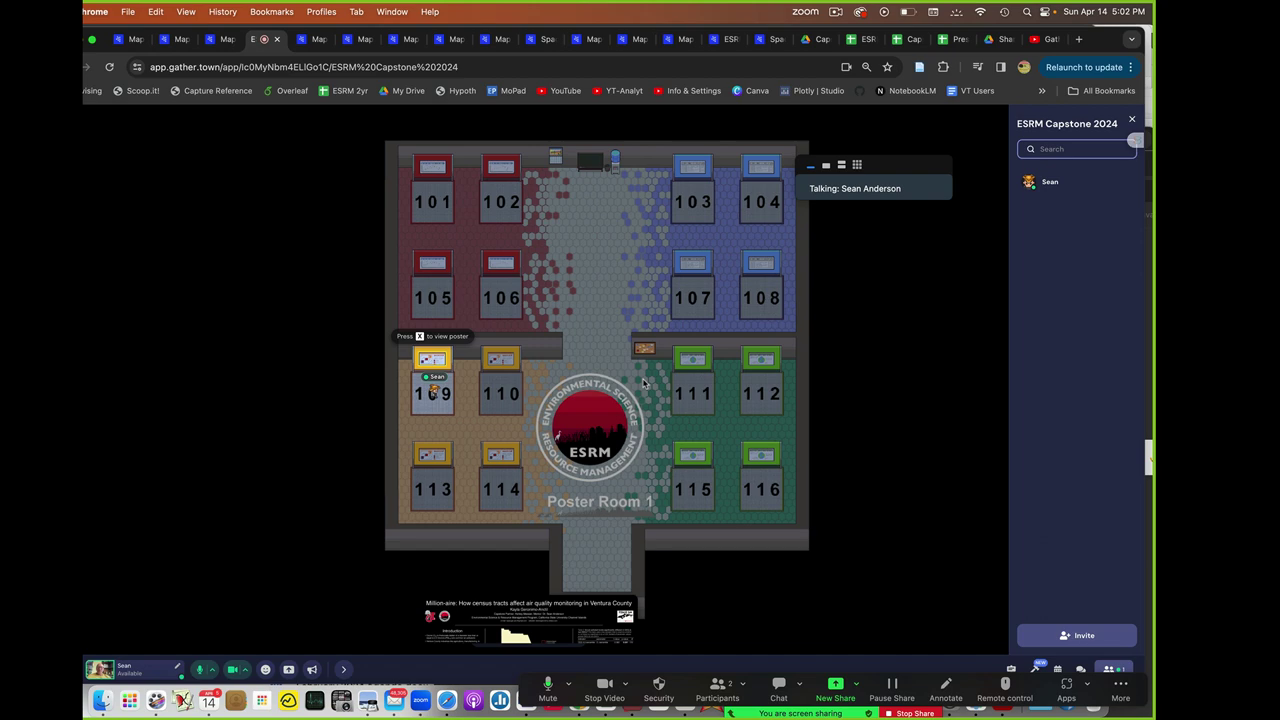
key(Left)
key(Left)
key(Left)
key(x)
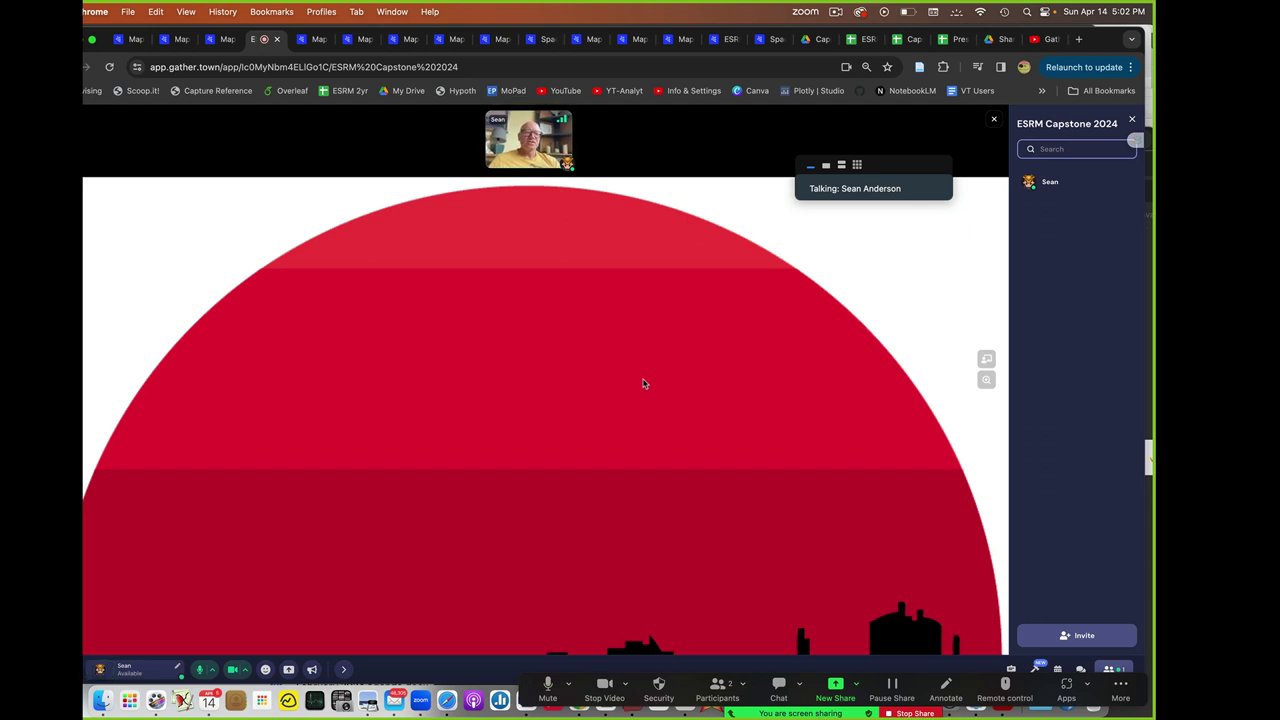
key(Escape)
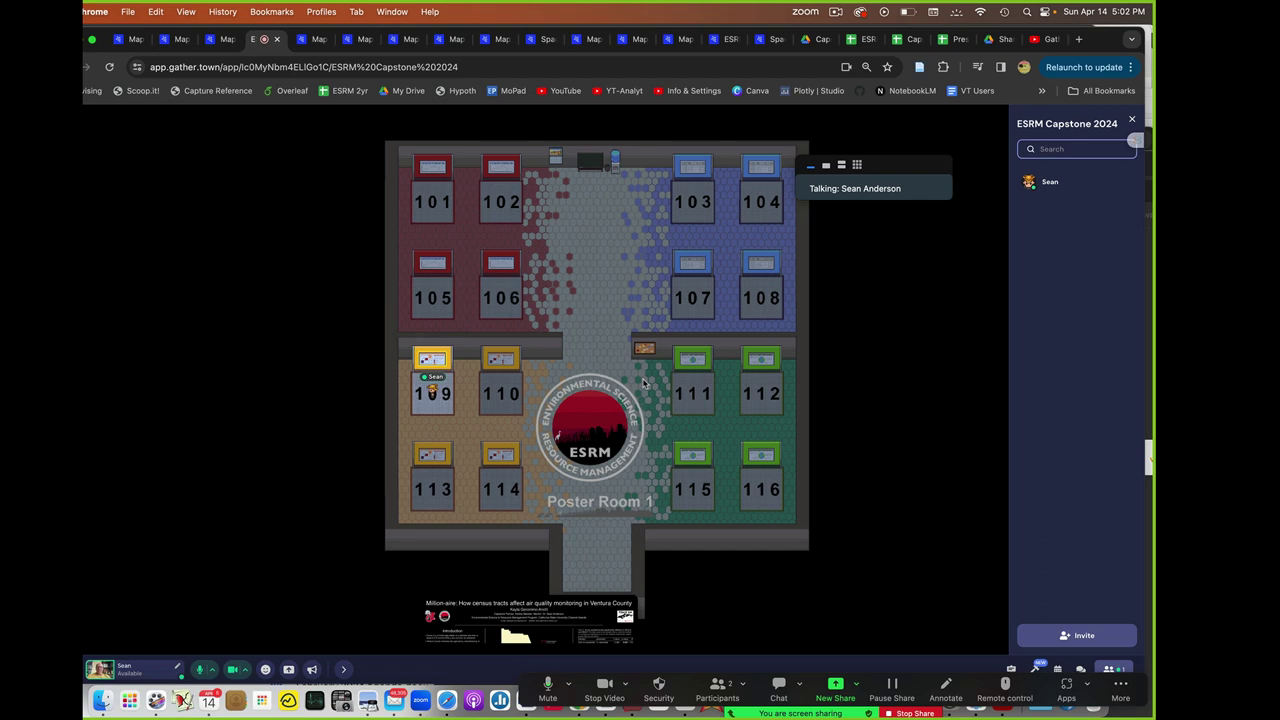
key(Right)
key(Right)
key(Left)
key(Left)
key(Left)
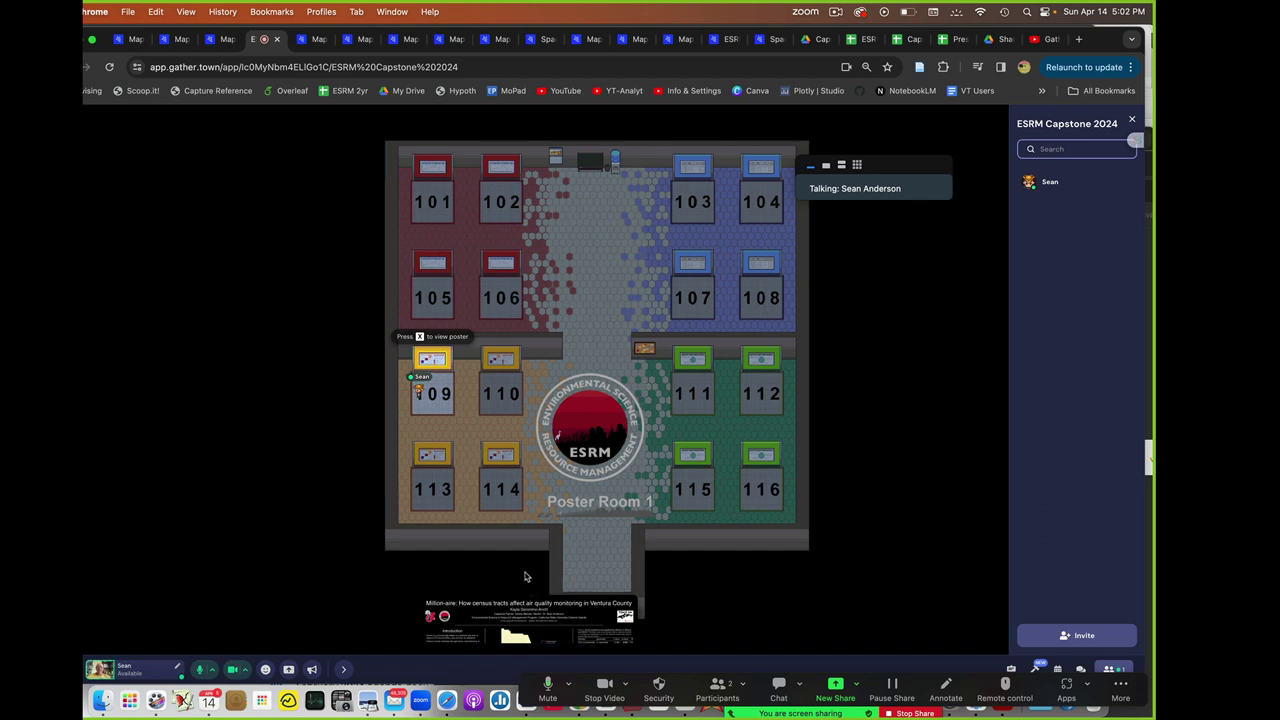
Step: View poster 110 full-screen, then return to the My Spaces home page
key(Right)
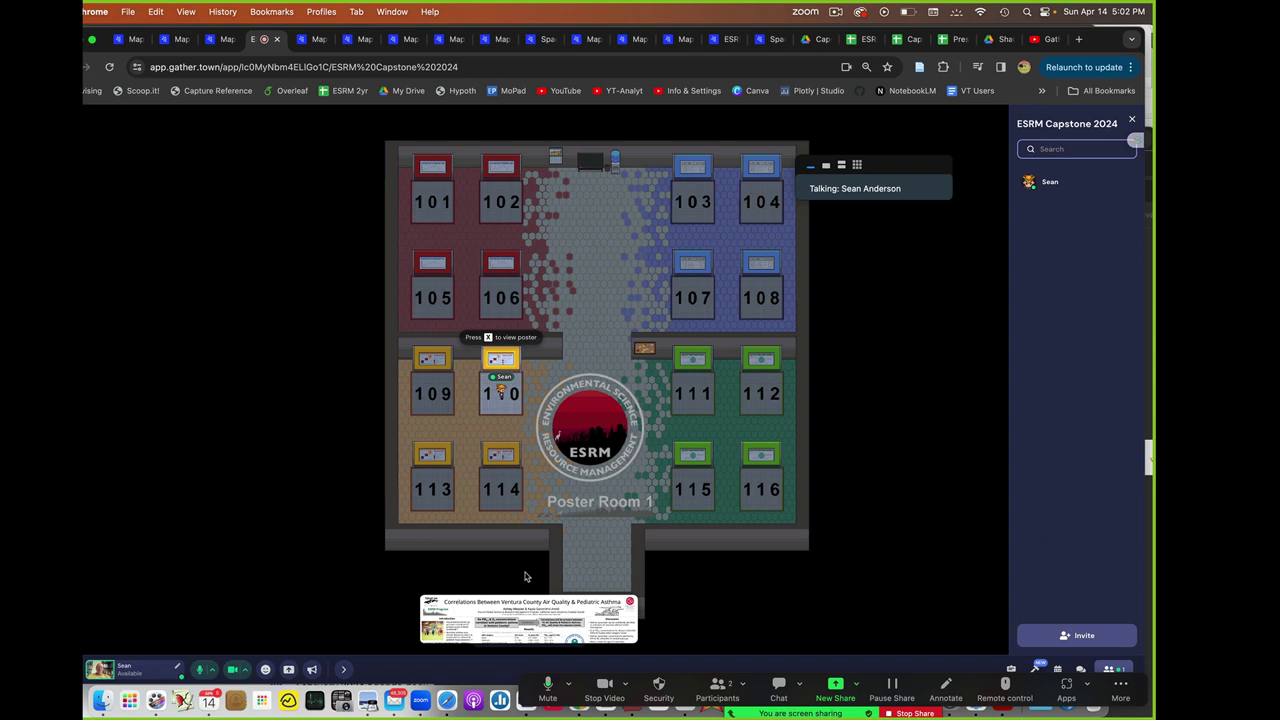
key(x)
key(Escape)
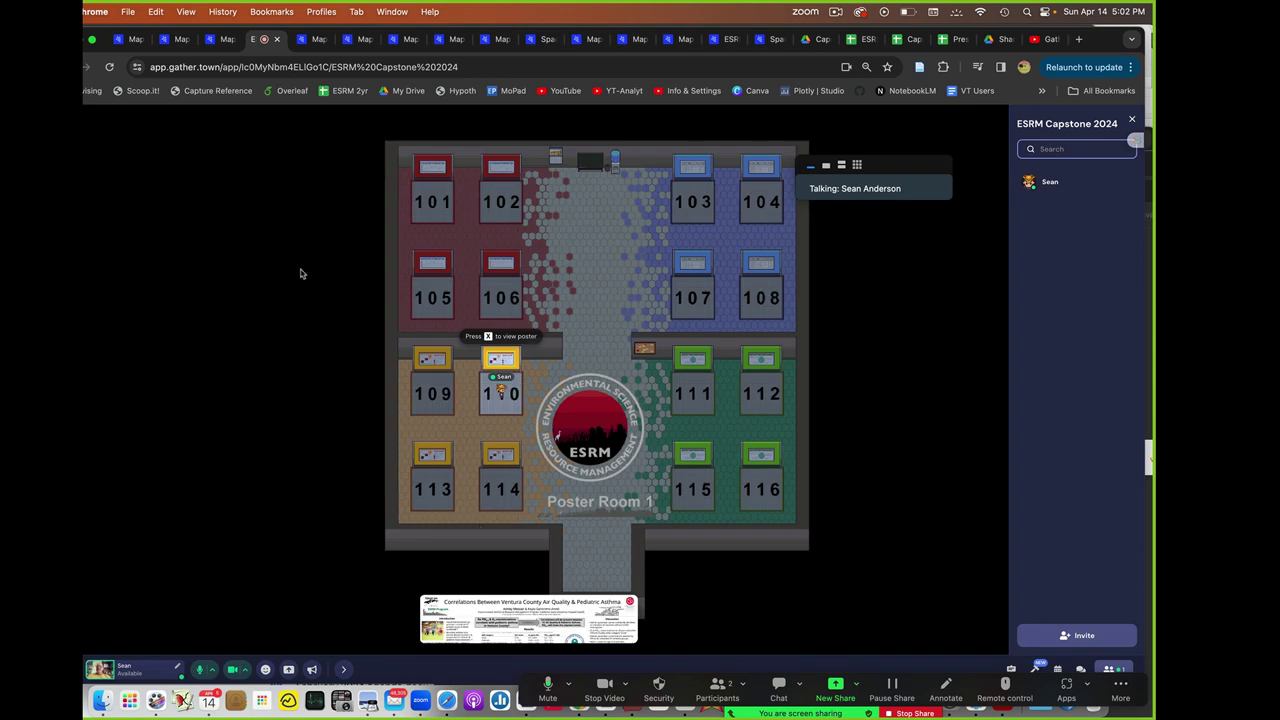
click(101, 666)
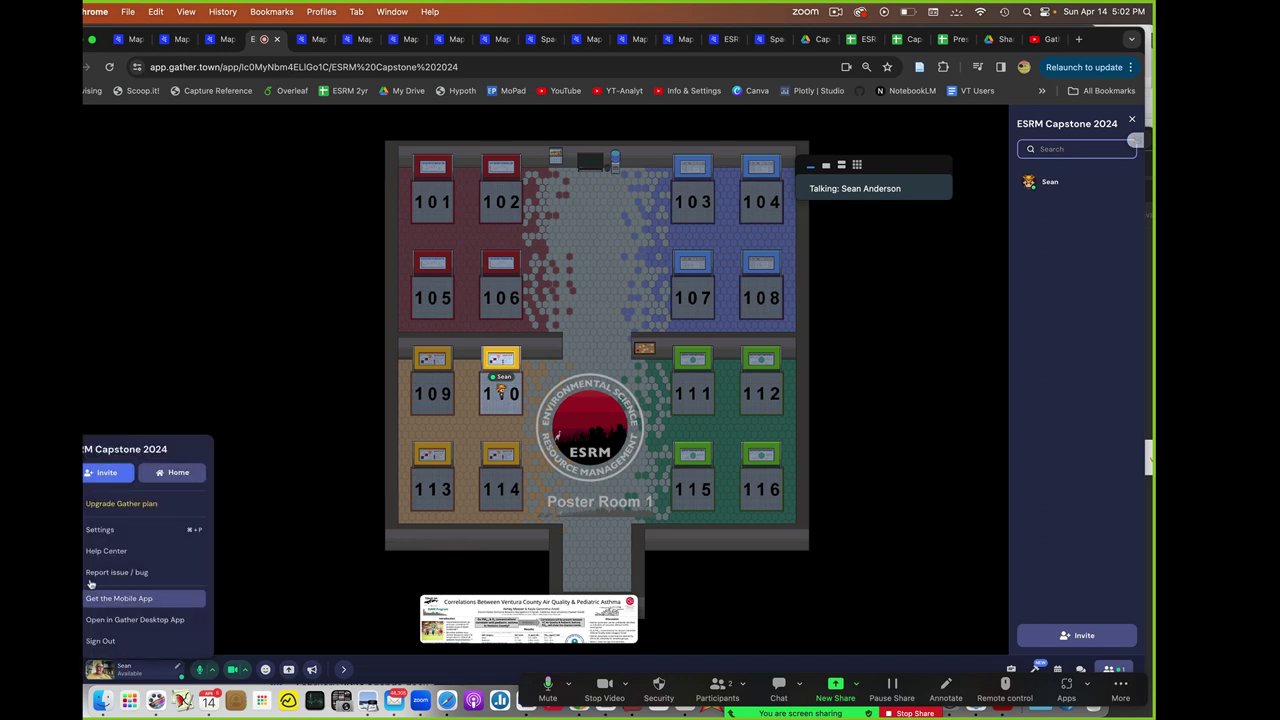
click(175, 476)
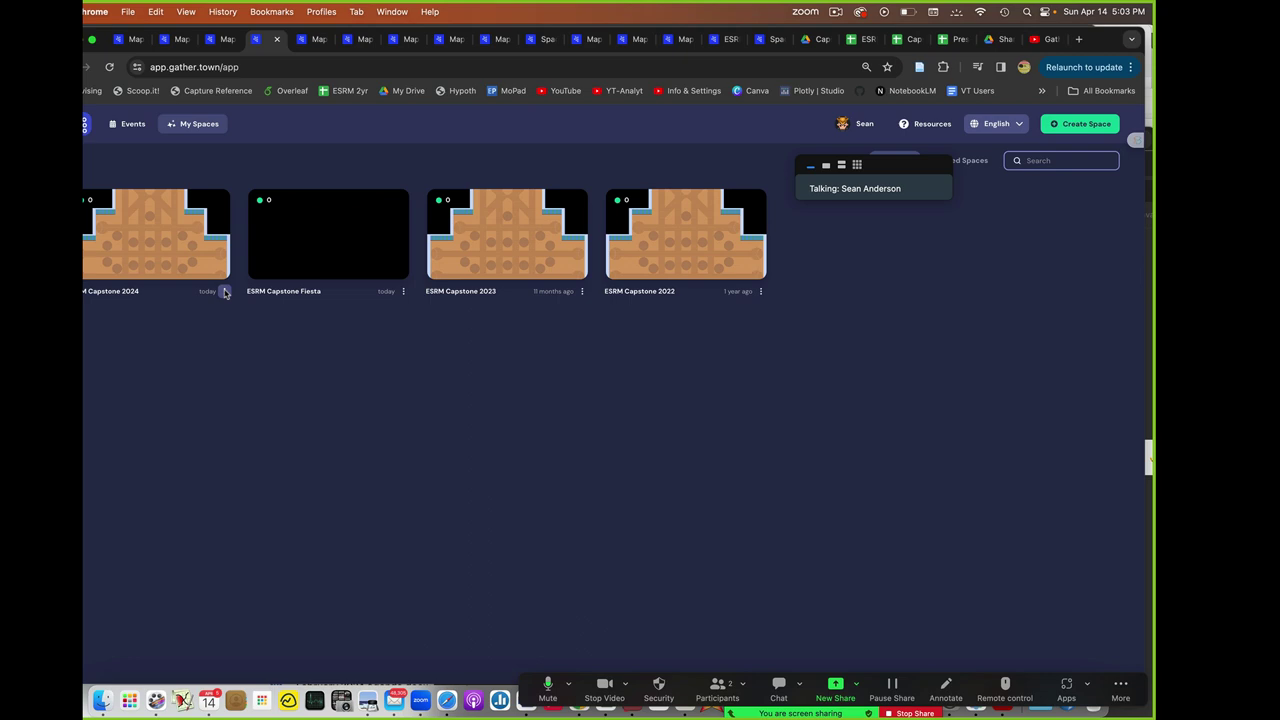
Step: Open the ESRM Capstone 2024 map editor on the poster 1 room and select poster 110
click(226, 290)
click(207, 331)
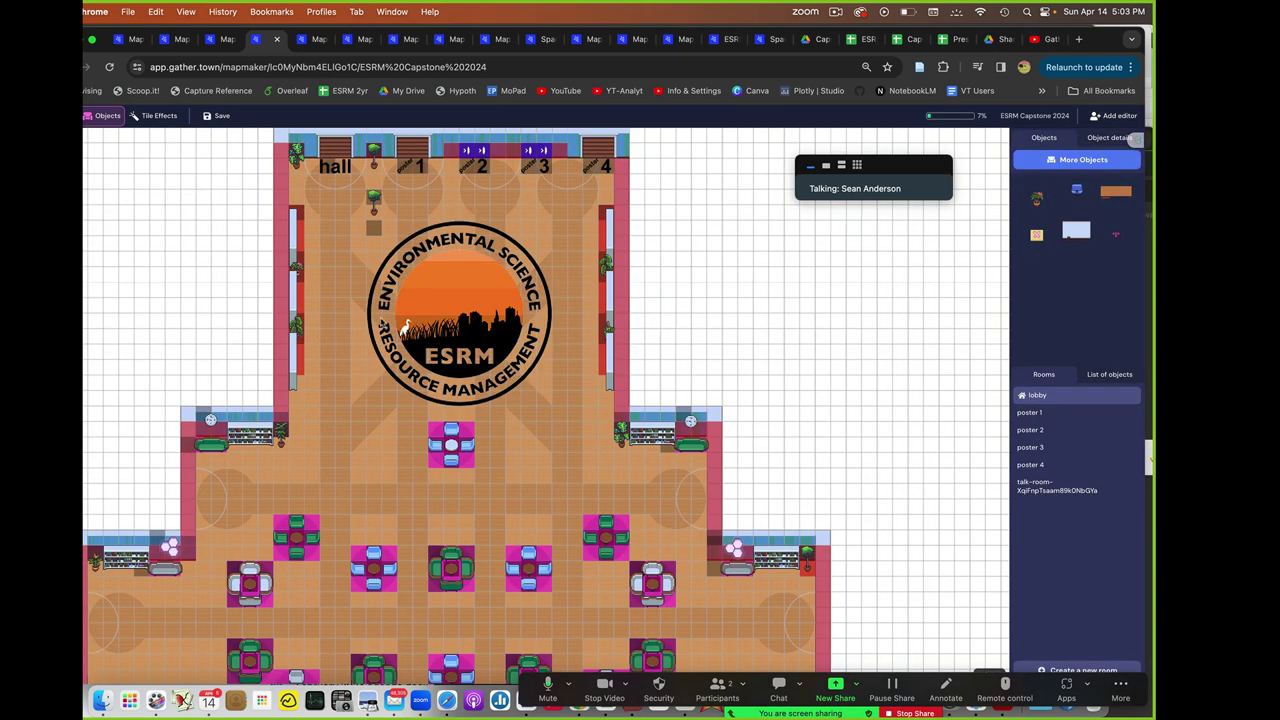
click(1047, 413)
click(203, 405)
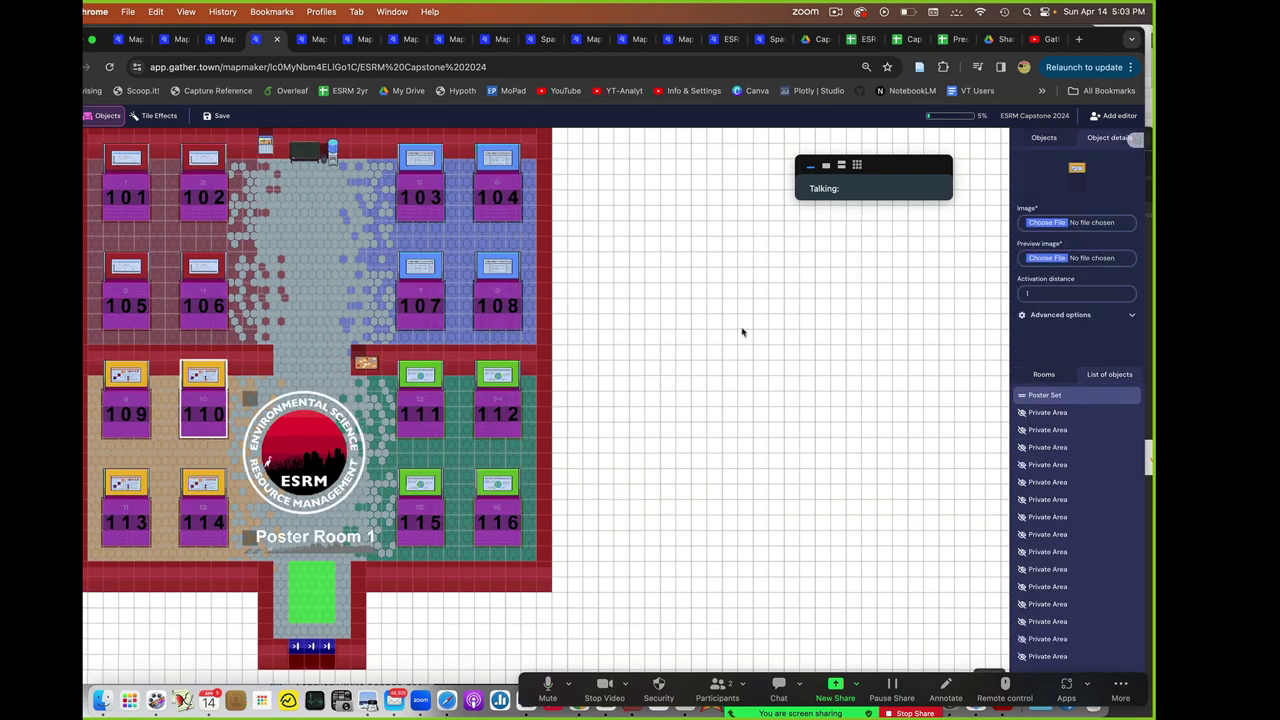
Step: Set ESRMlogo-SpaceHolder.jpg as poster 110's image and preview, then save the map
click(1047, 223)
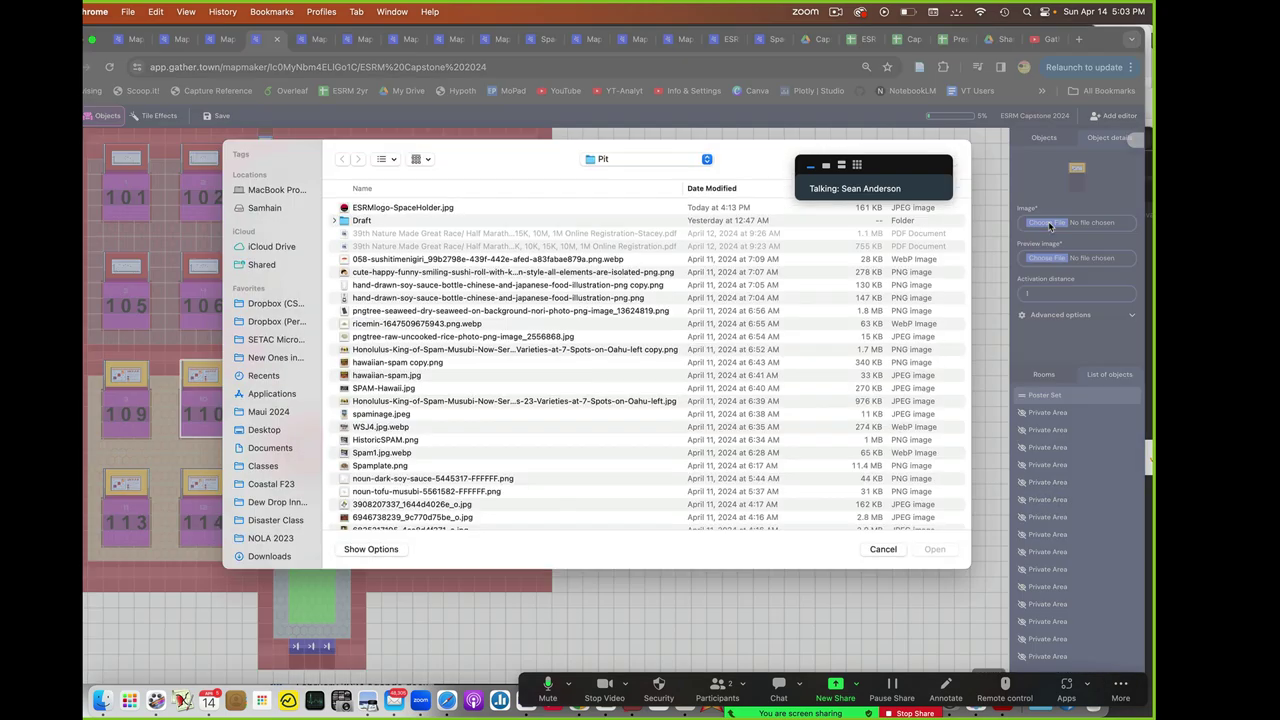
click(428, 208)
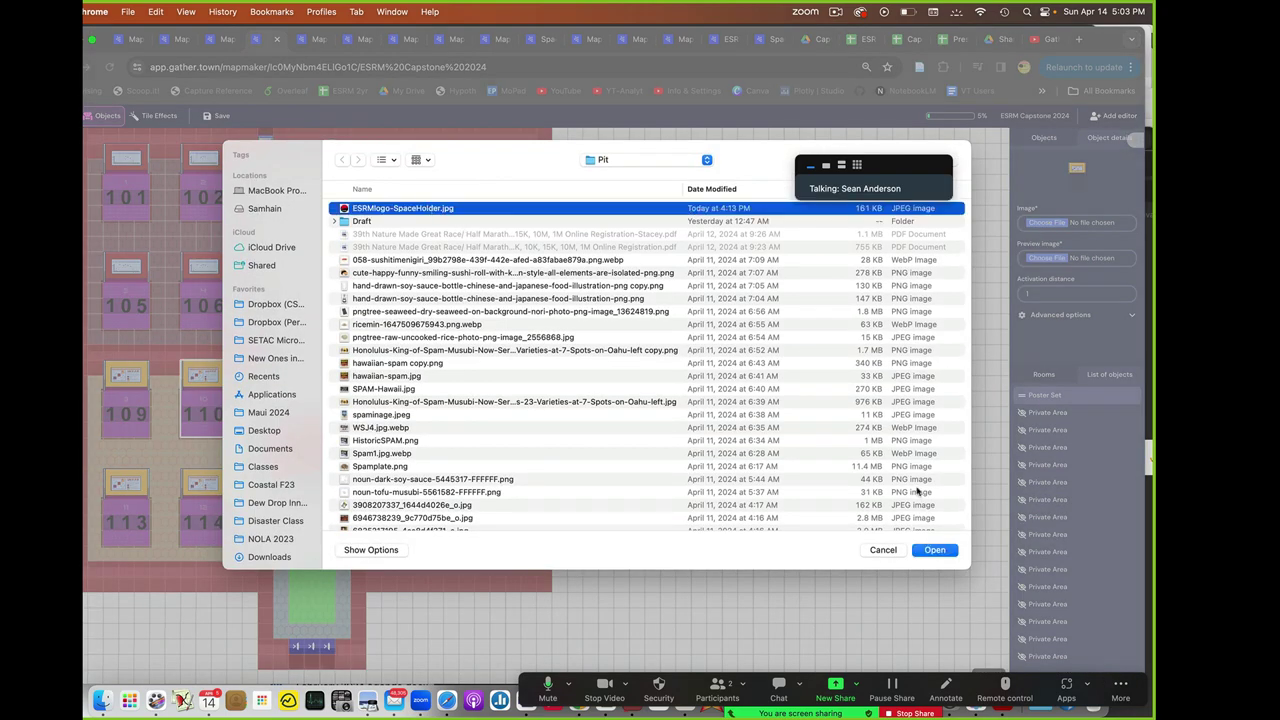
click(935, 550)
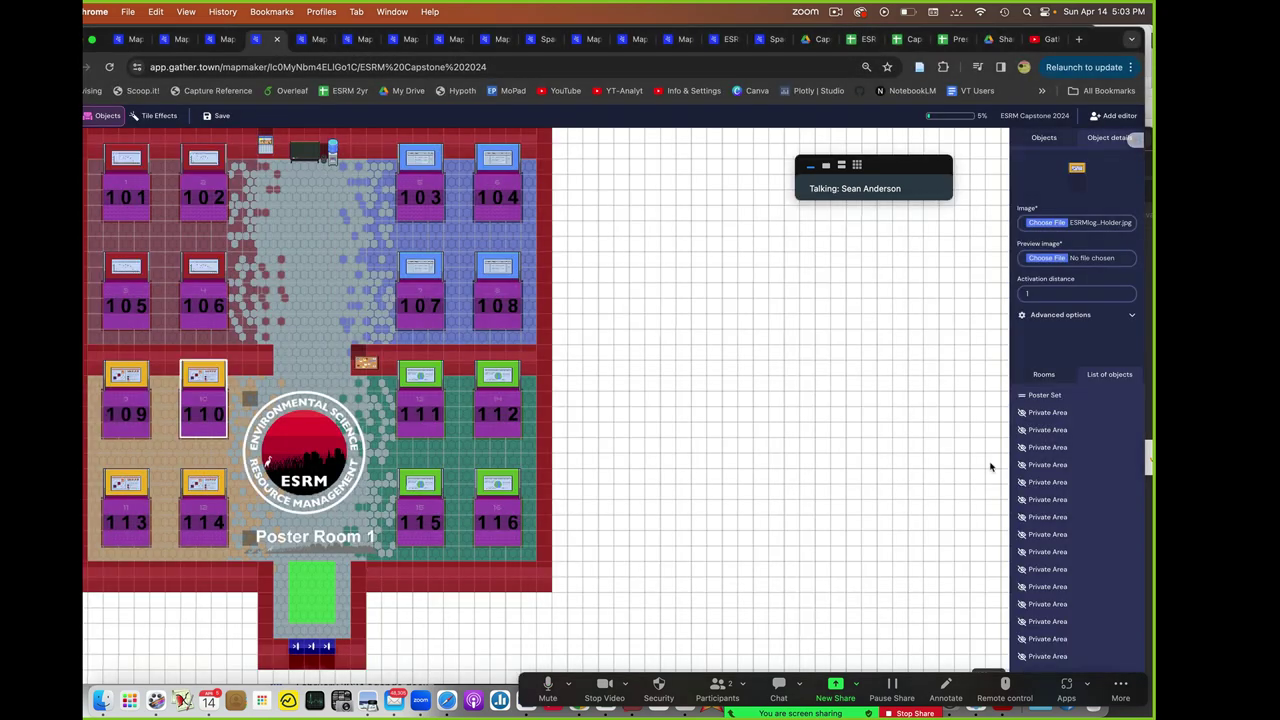
click(1047, 258)
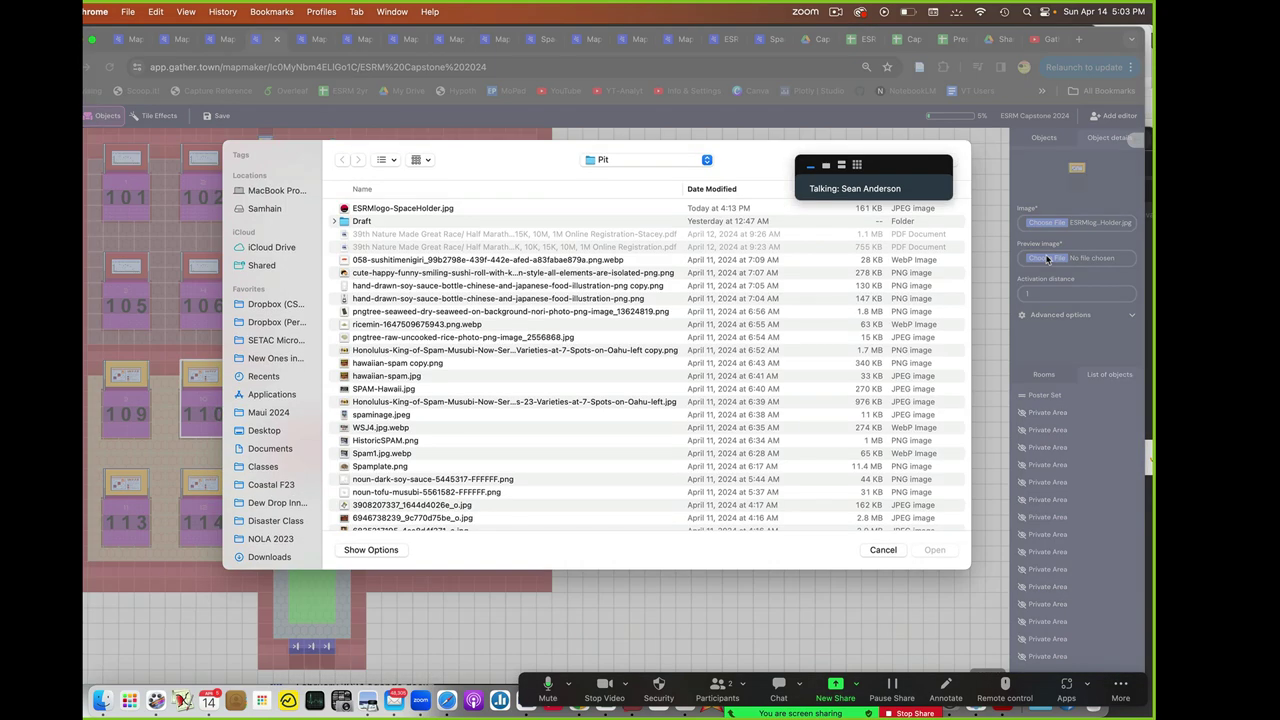
click(419, 209)
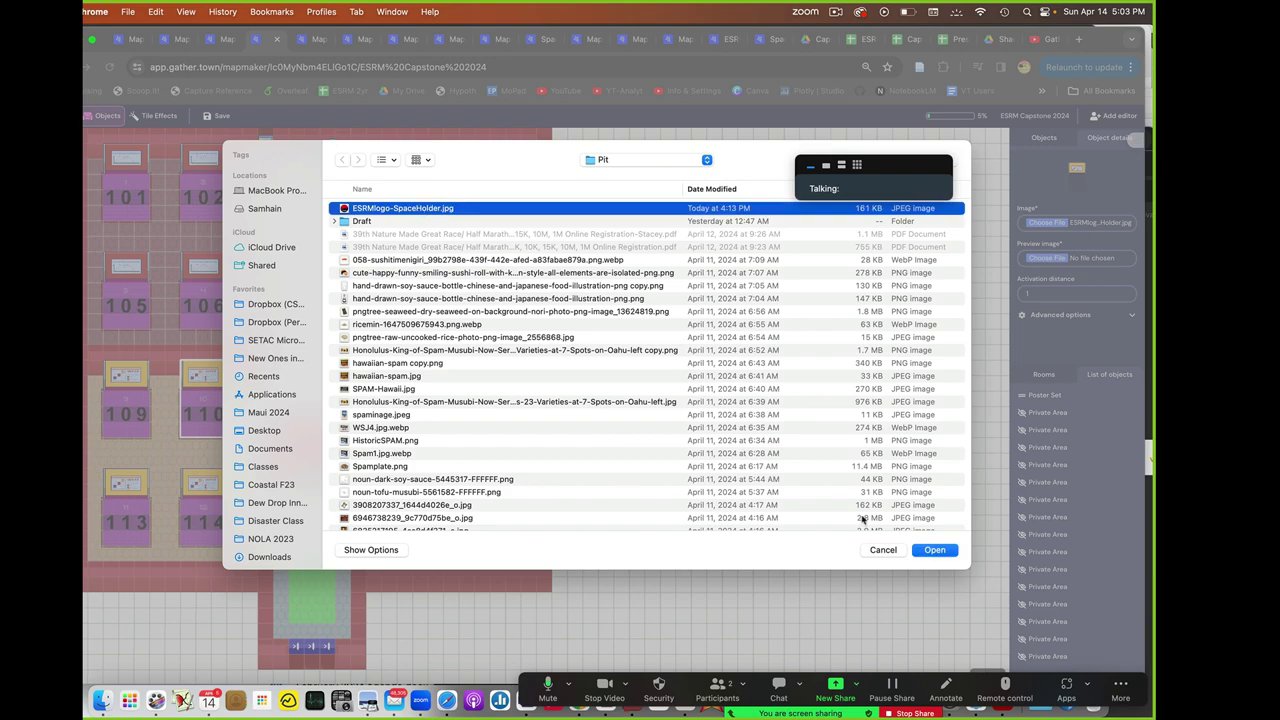
click(933, 550)
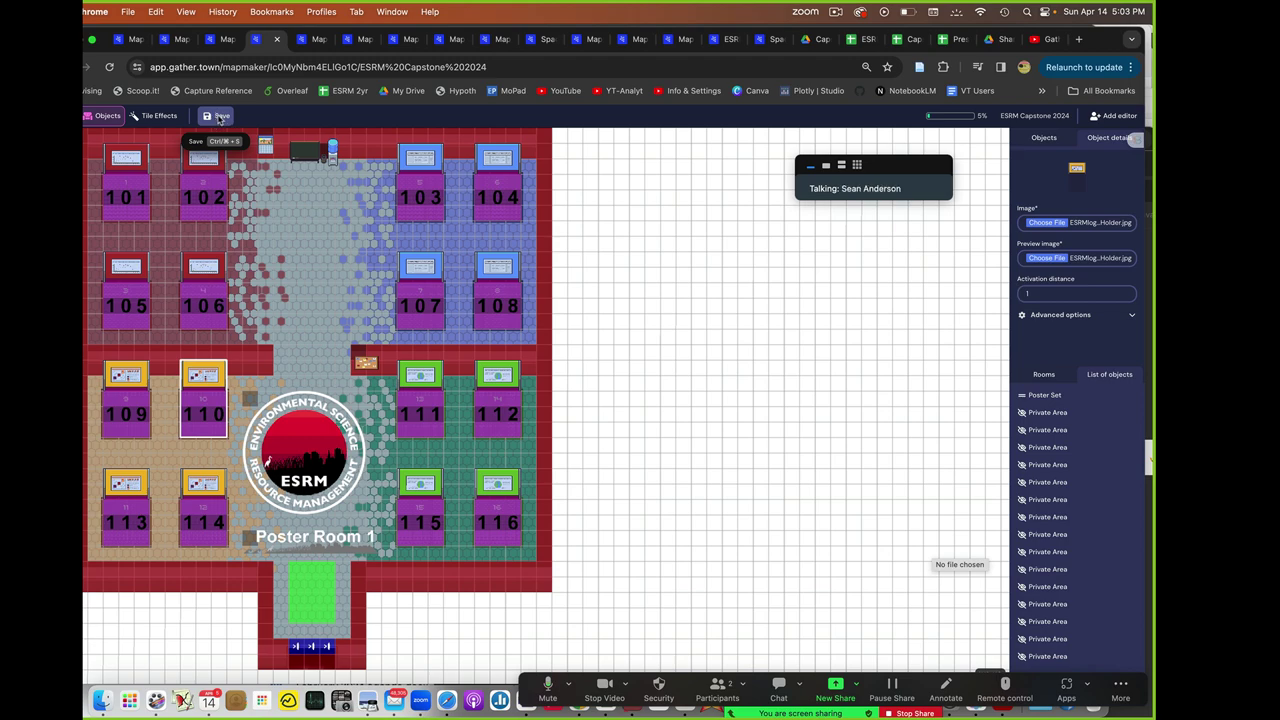
click(220, 117)
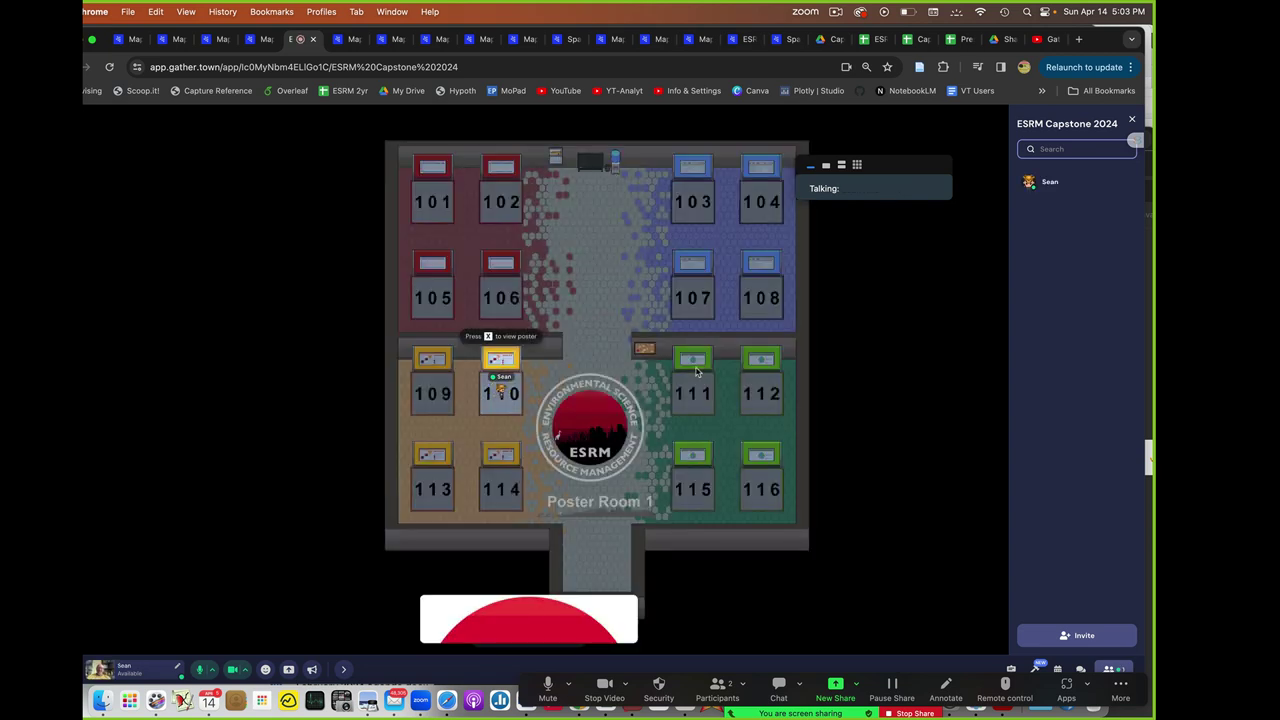
Step: View poster 110 full-size to confirm the ESRM logo, then walk up to poster 111
key(Right)
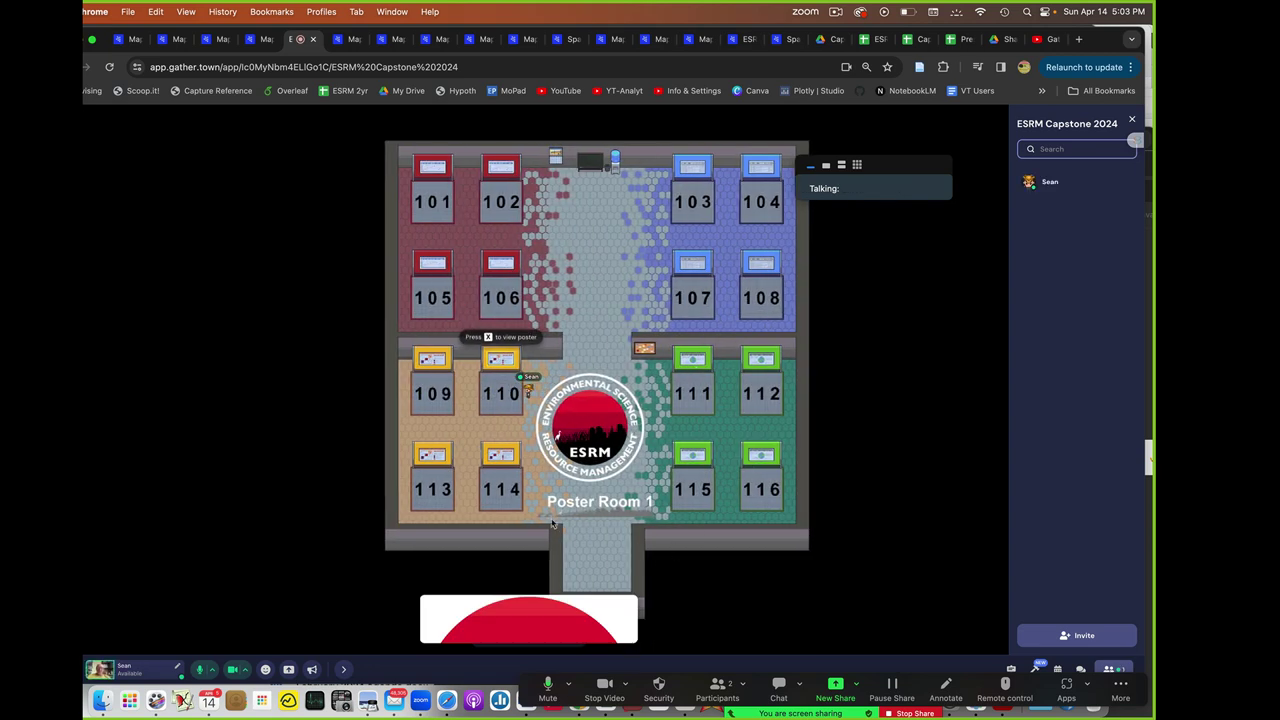
key(x)
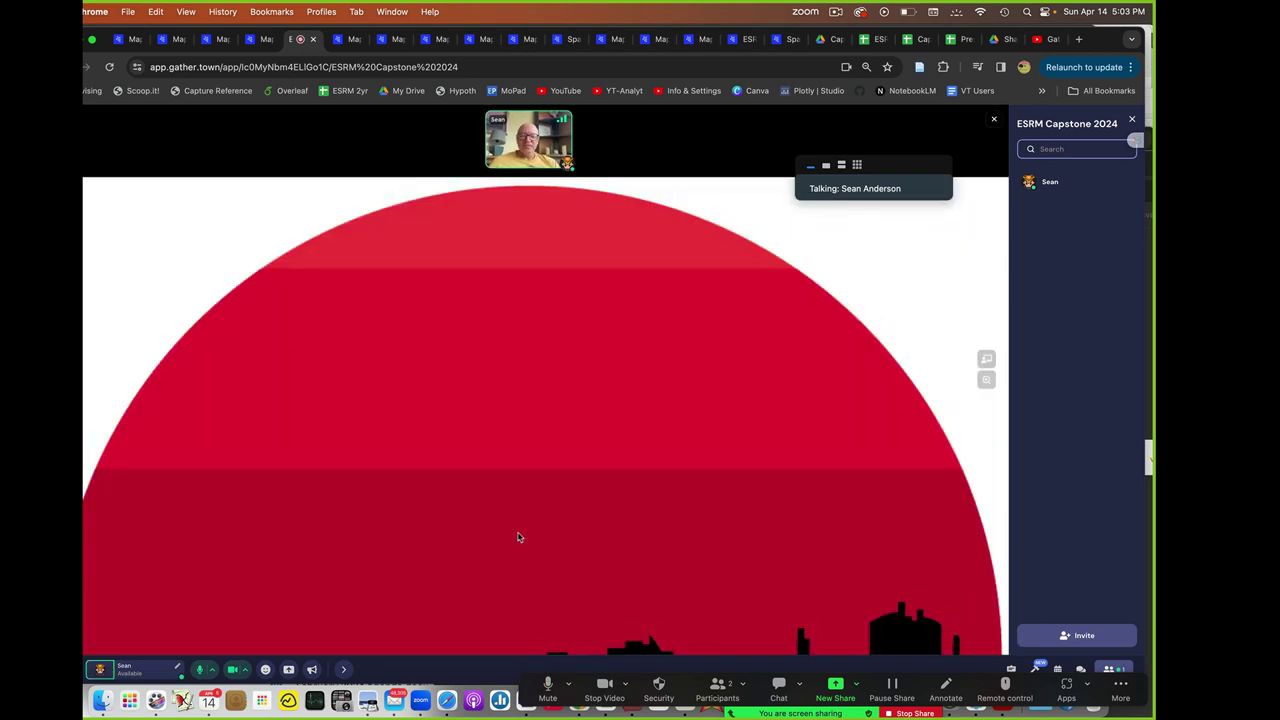
key(x)
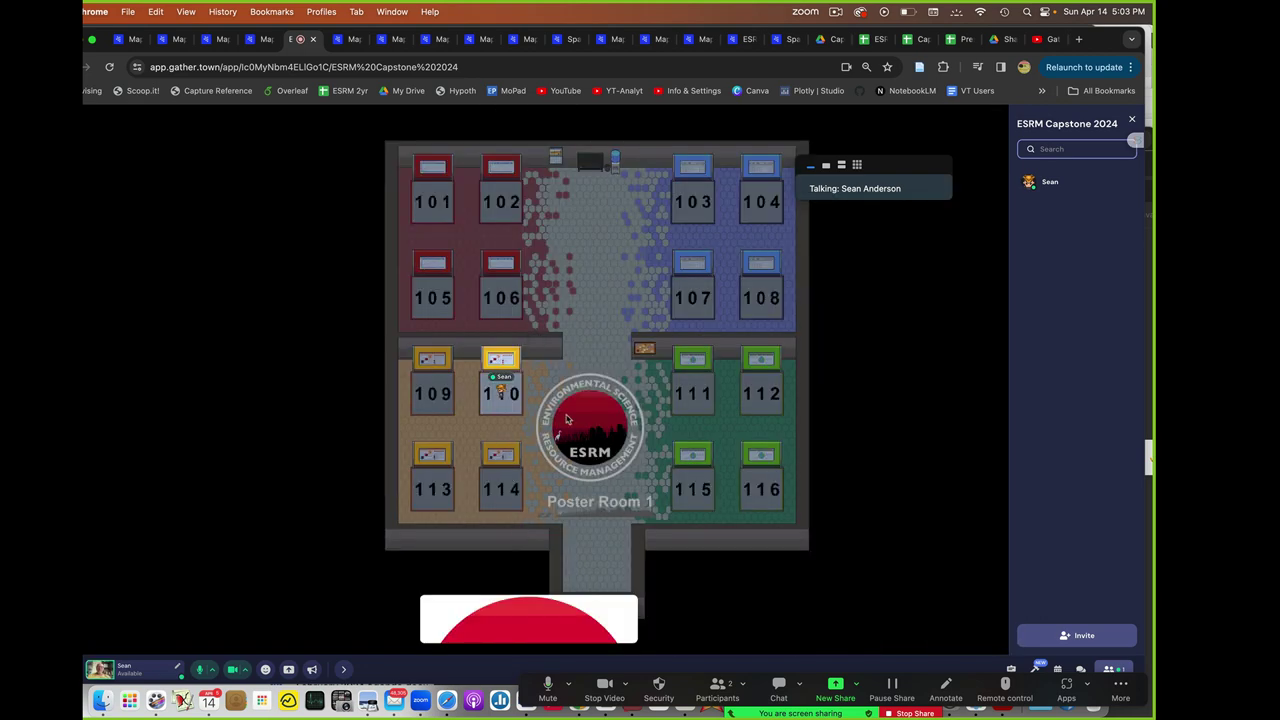
key(Right)
key(Right)
key(Right)
key(Right)
key(Right)
key(Right)
key(Up)
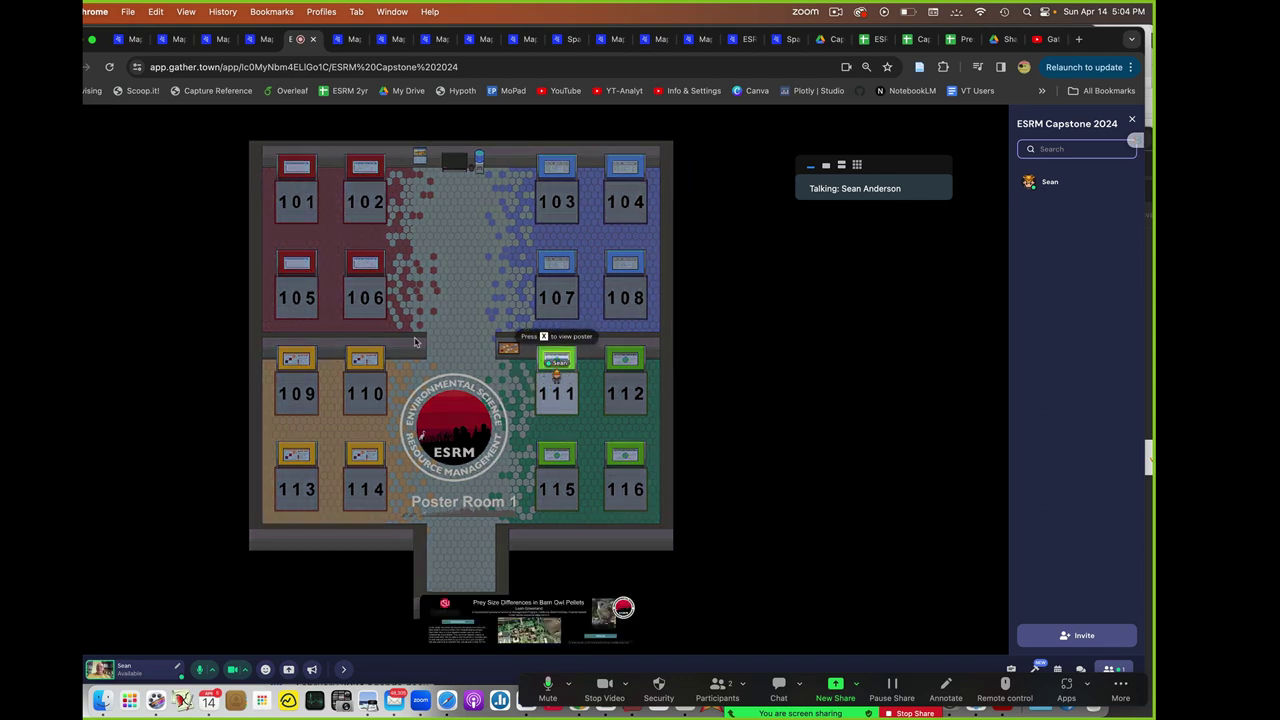
Step: Open the map editor for the ESRM Capstone 2024 space from My Spaces
click(90, 668)
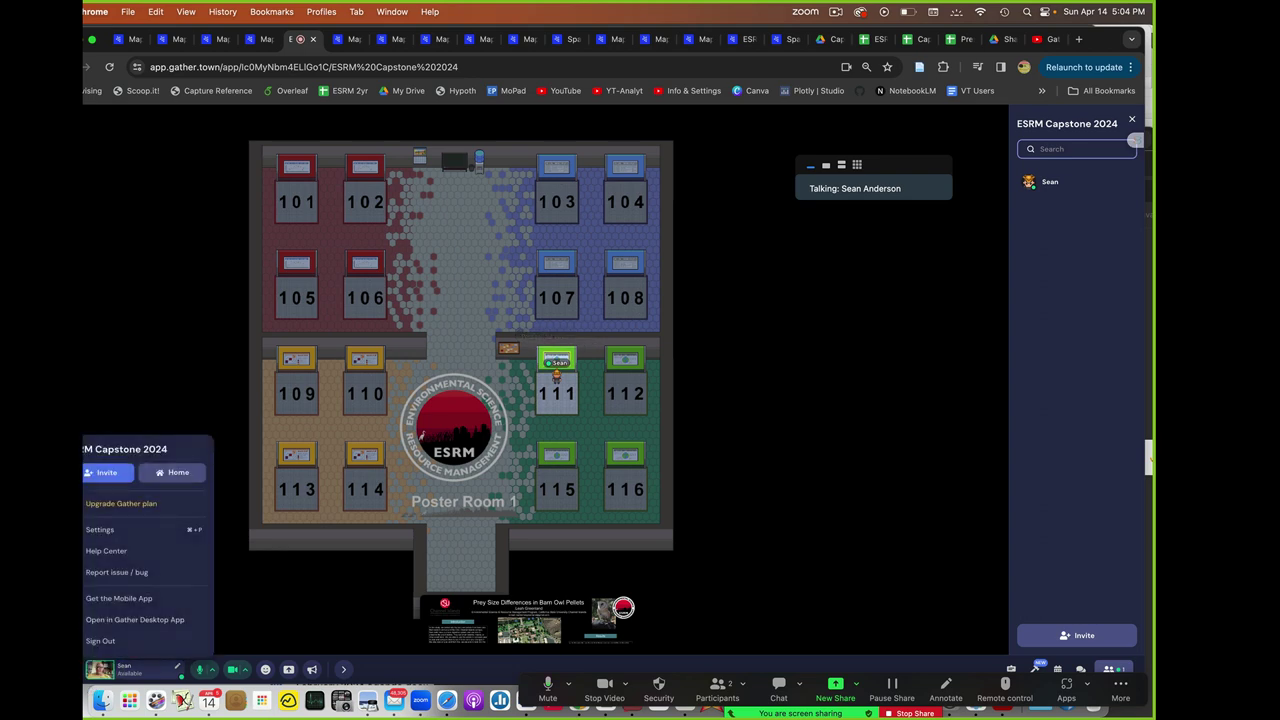
click(170, 477)
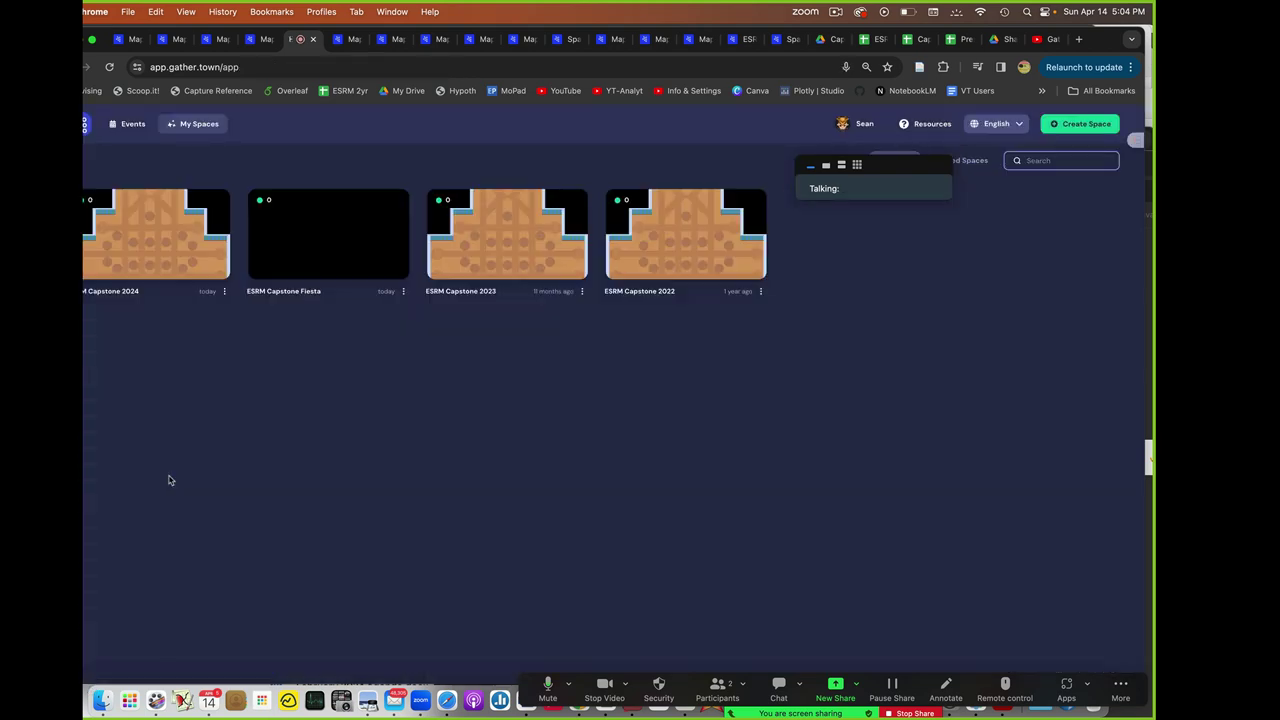
click(224, 291)
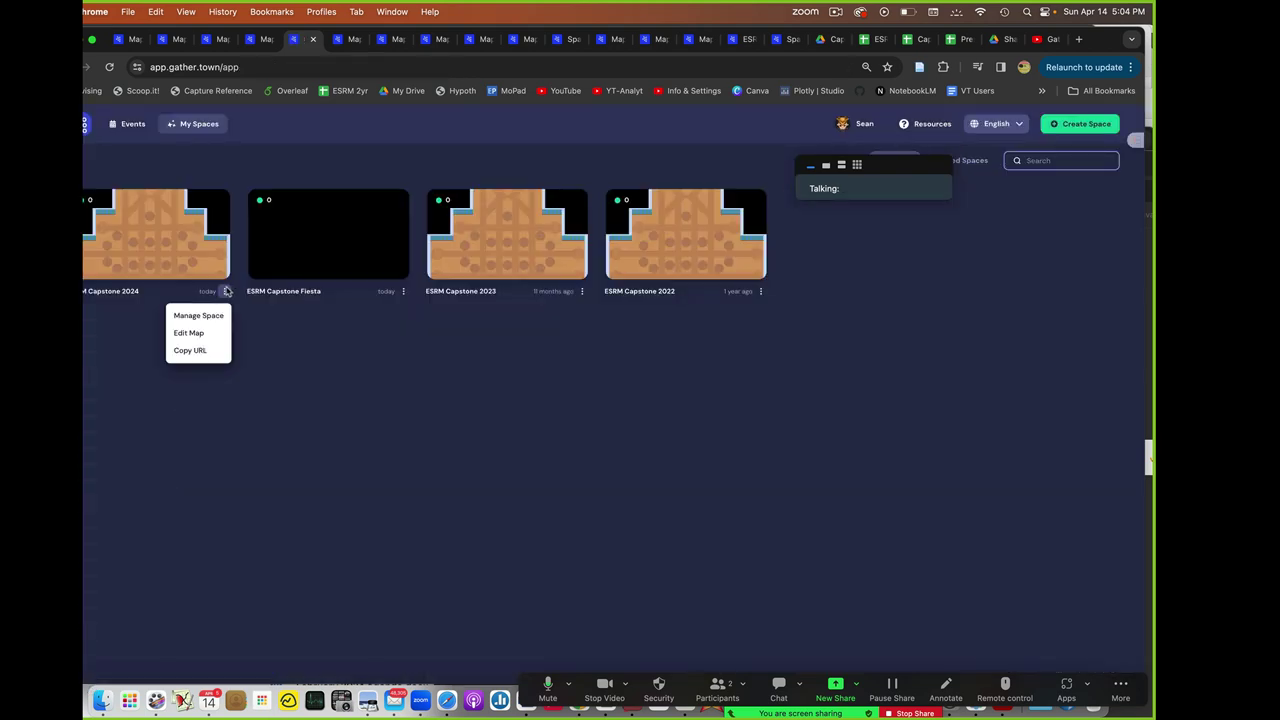
click(190, 333)
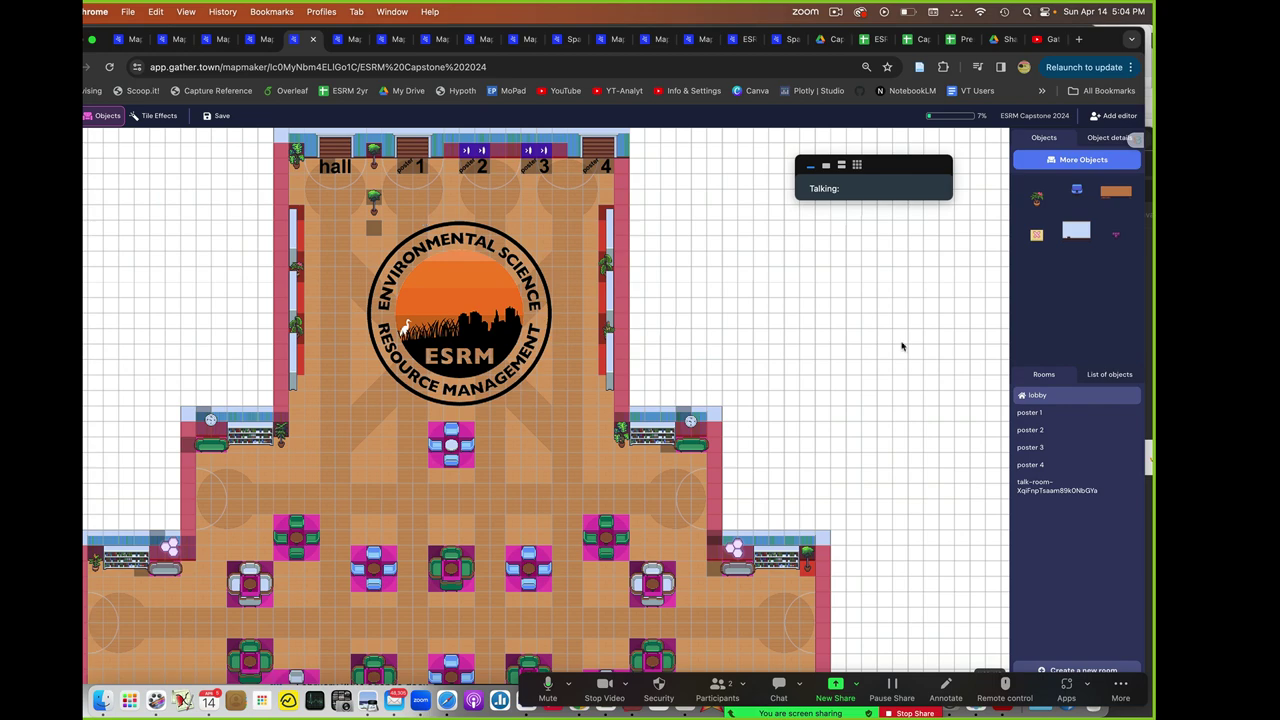
Step: Show Poster Room 1 and select the whole poster 111 object
click(1030, 411)
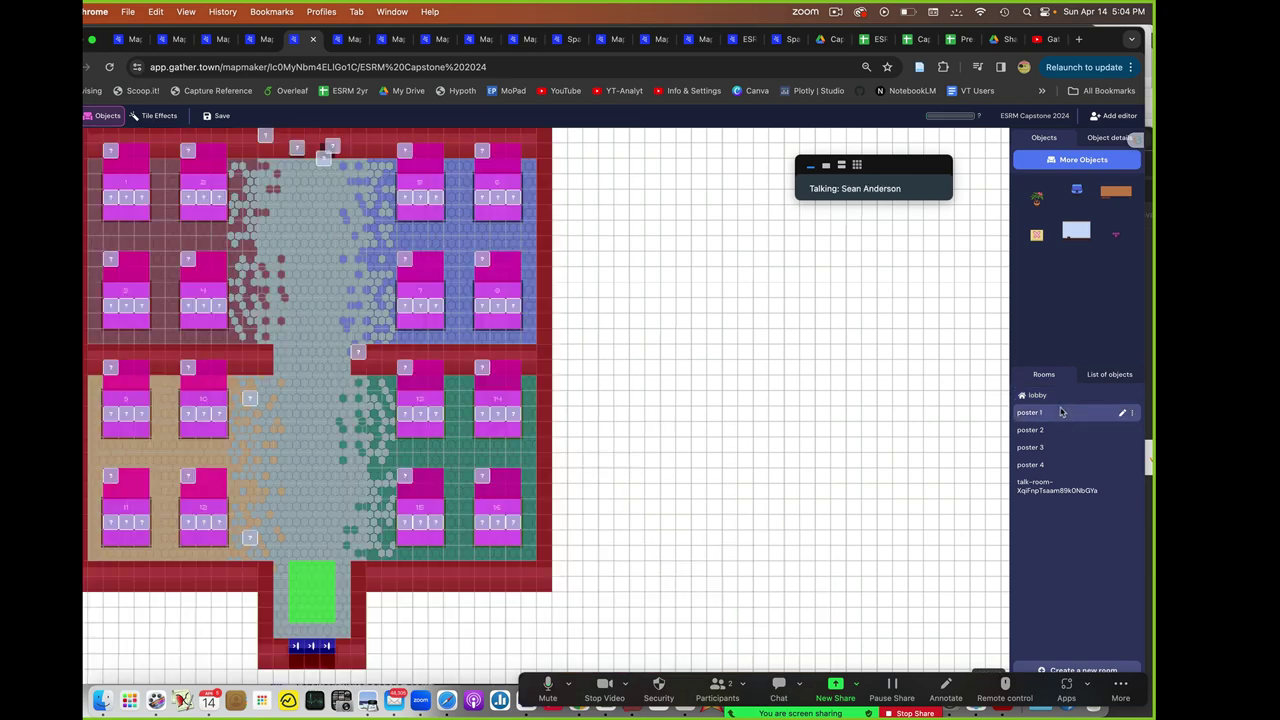
click(426, 411)
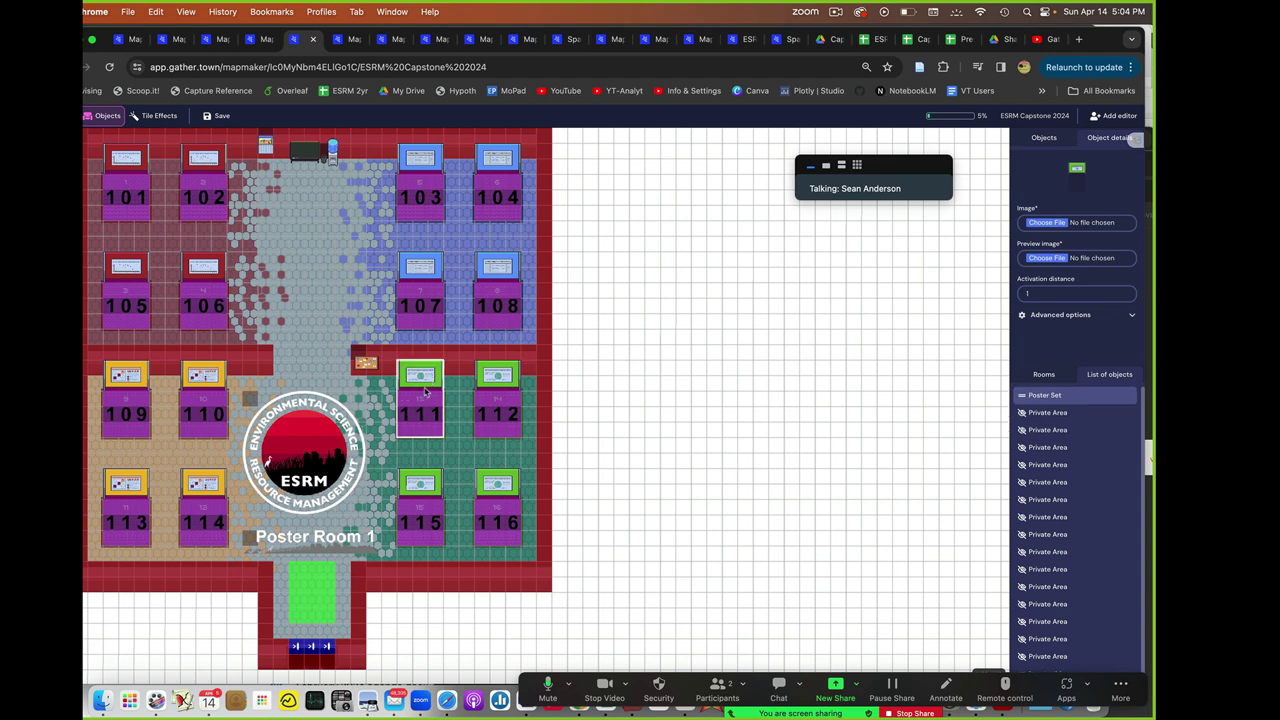
click(426, 429)
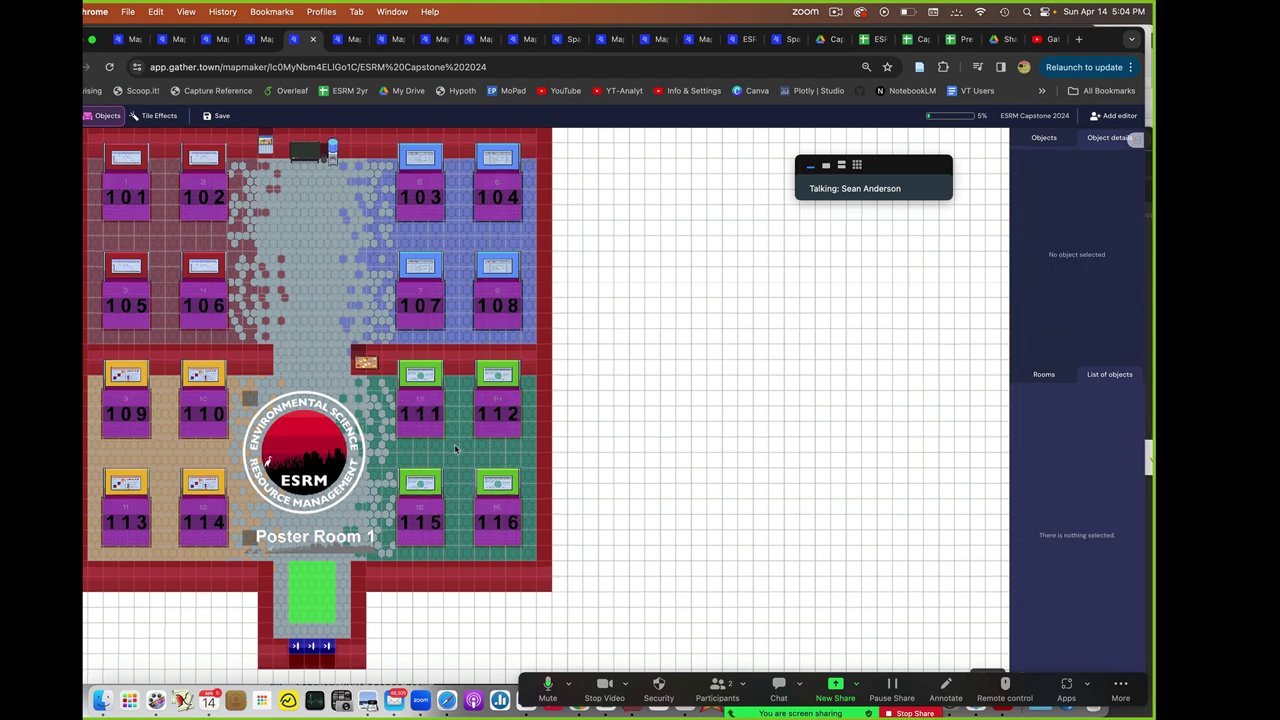
click(436, 420)
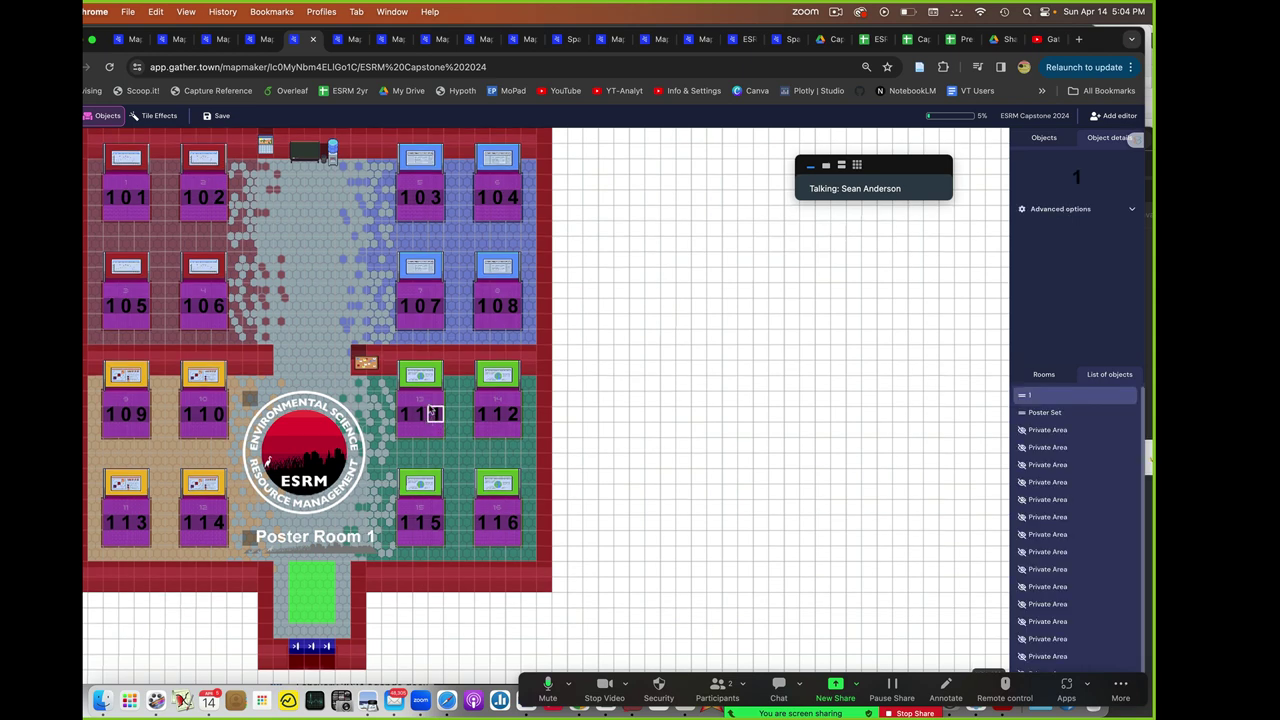
click(418, 377)
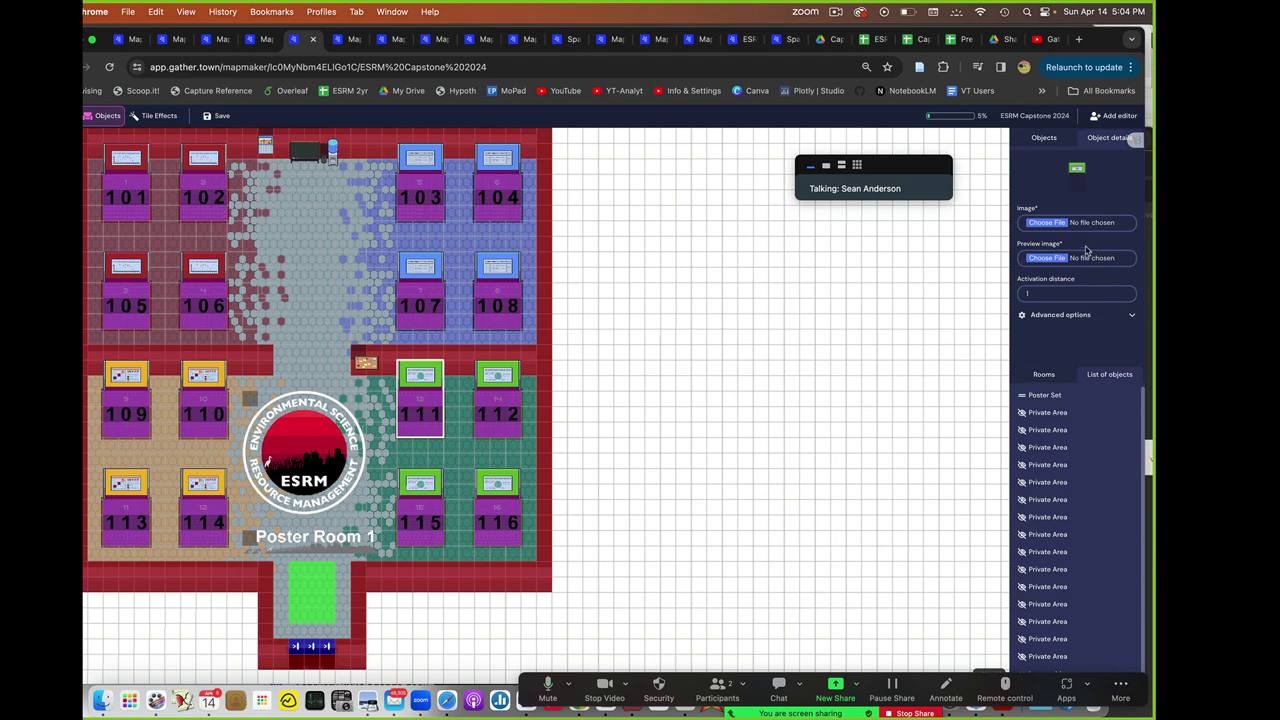
Step: Set poster 111's image to the smiling sushi roll picture
click(1055, 223)
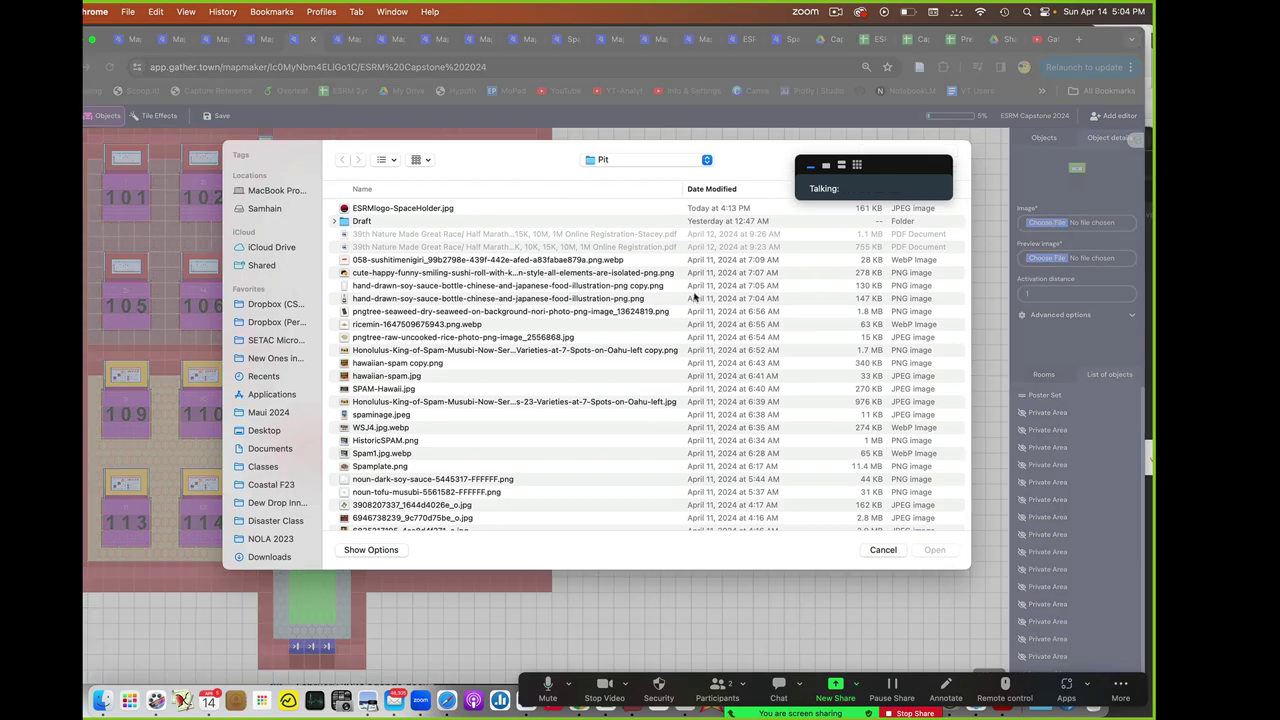
click(630, 275)
click(935, 550)
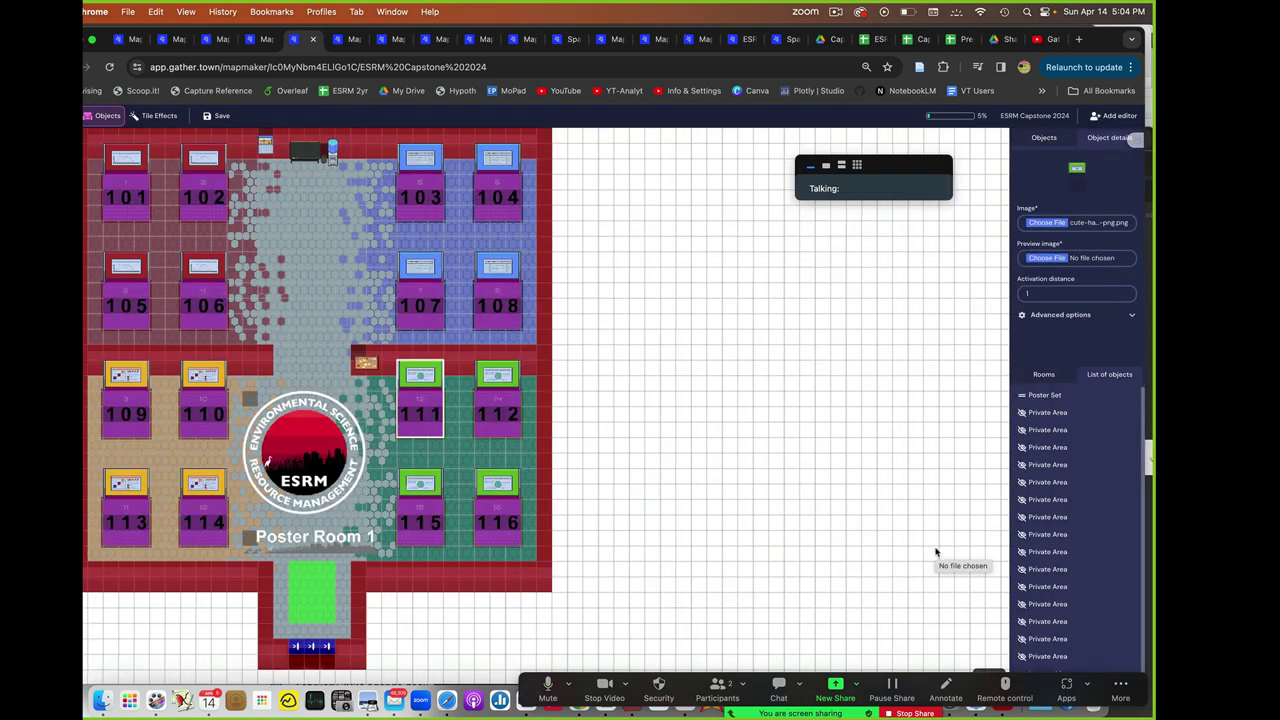
Step: Set poster 111's preview image to hawaiian-spam copy.png and save the map
click(1048, 258)
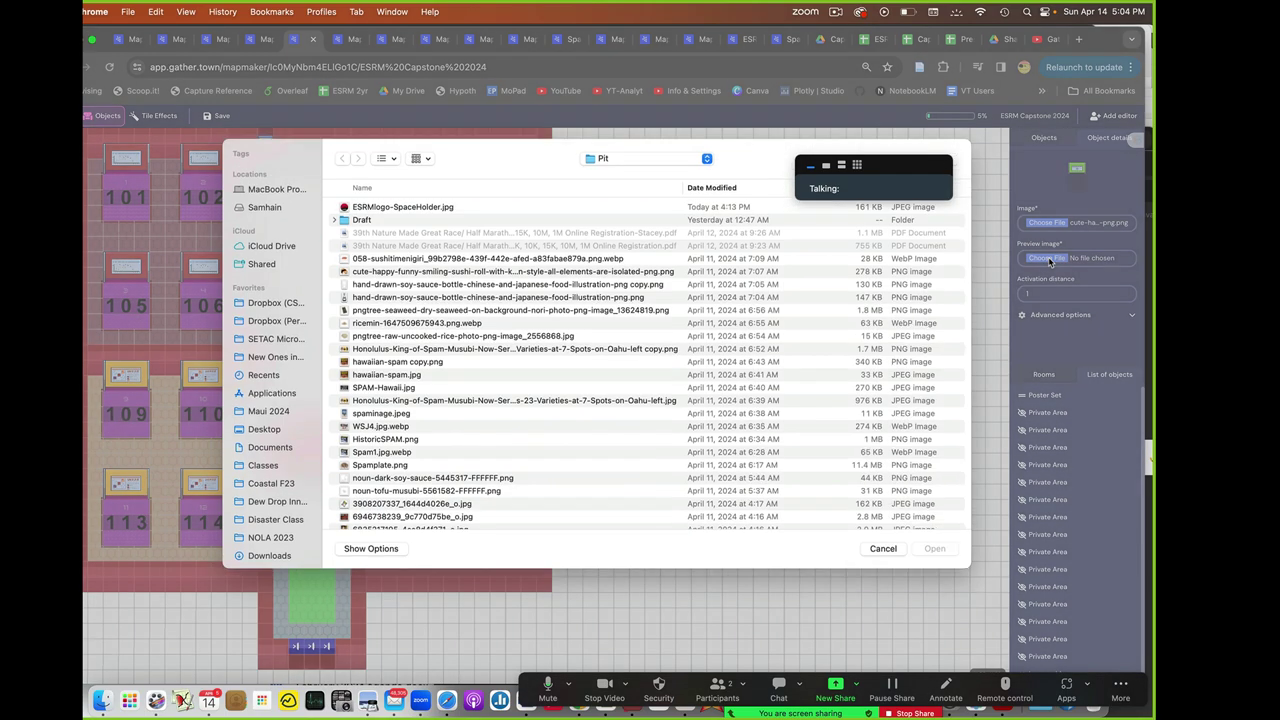
click(417, 365)
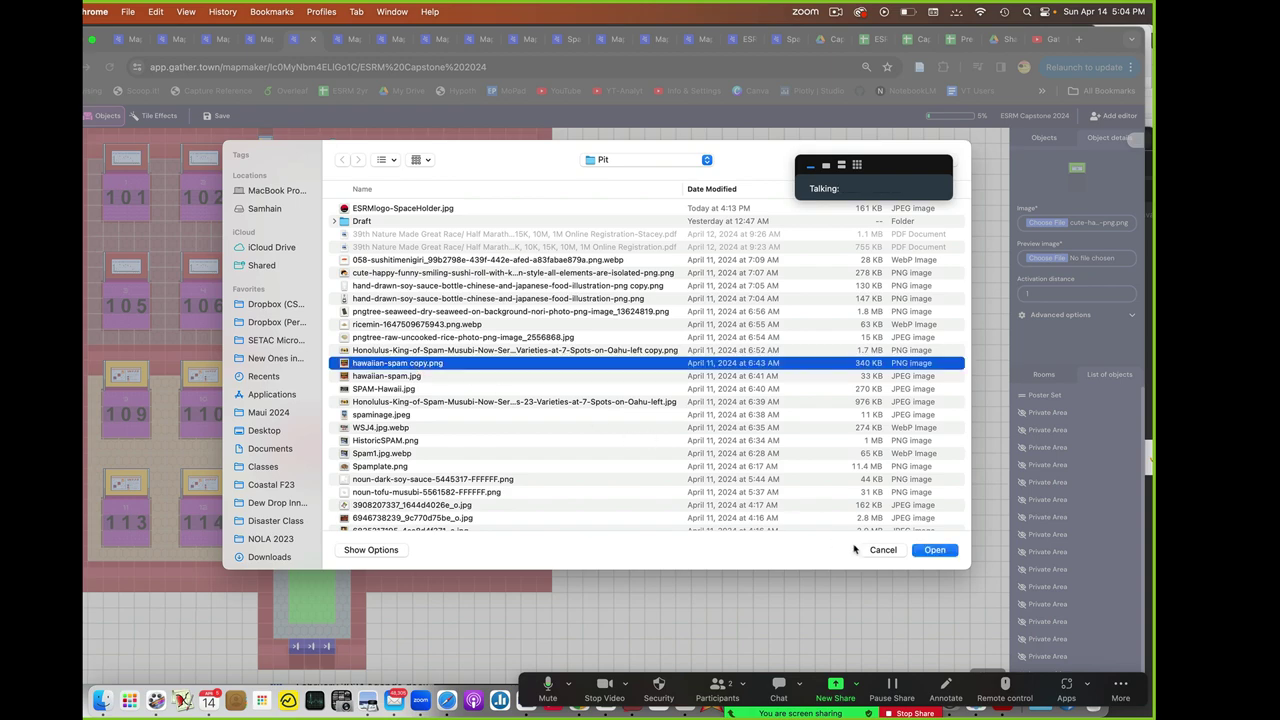
click(935, 550)
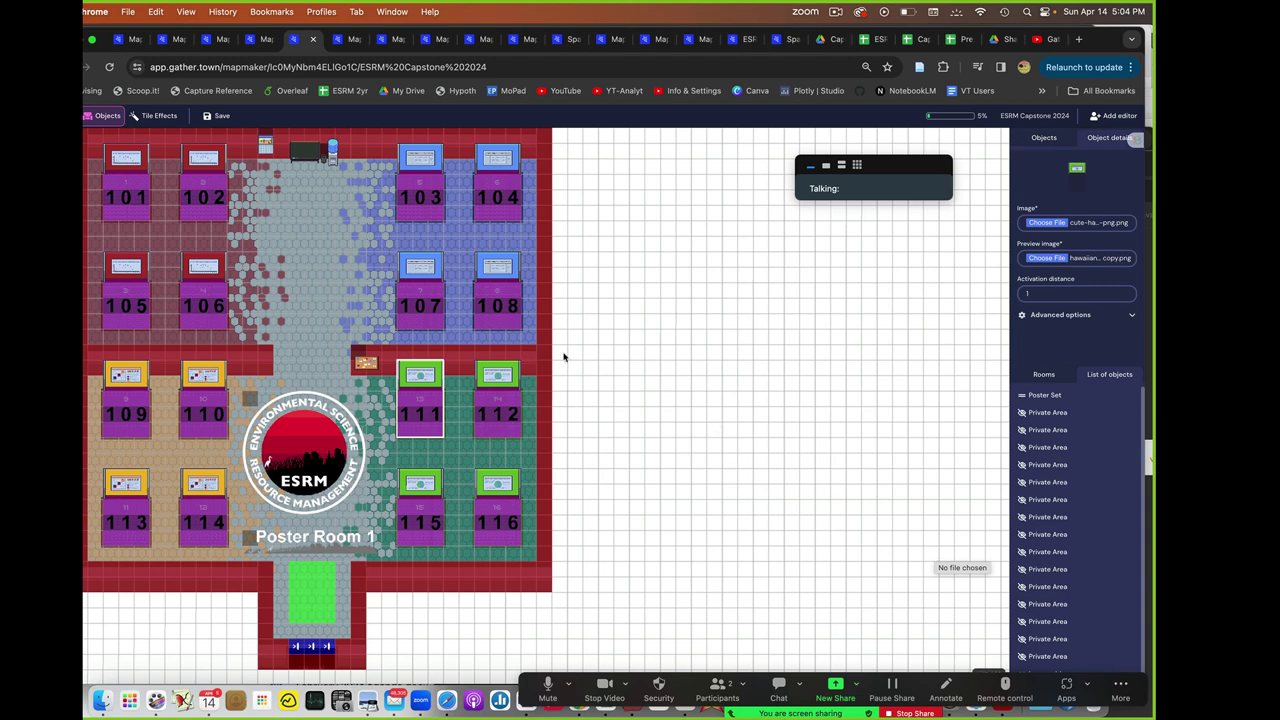
click(220, 116)
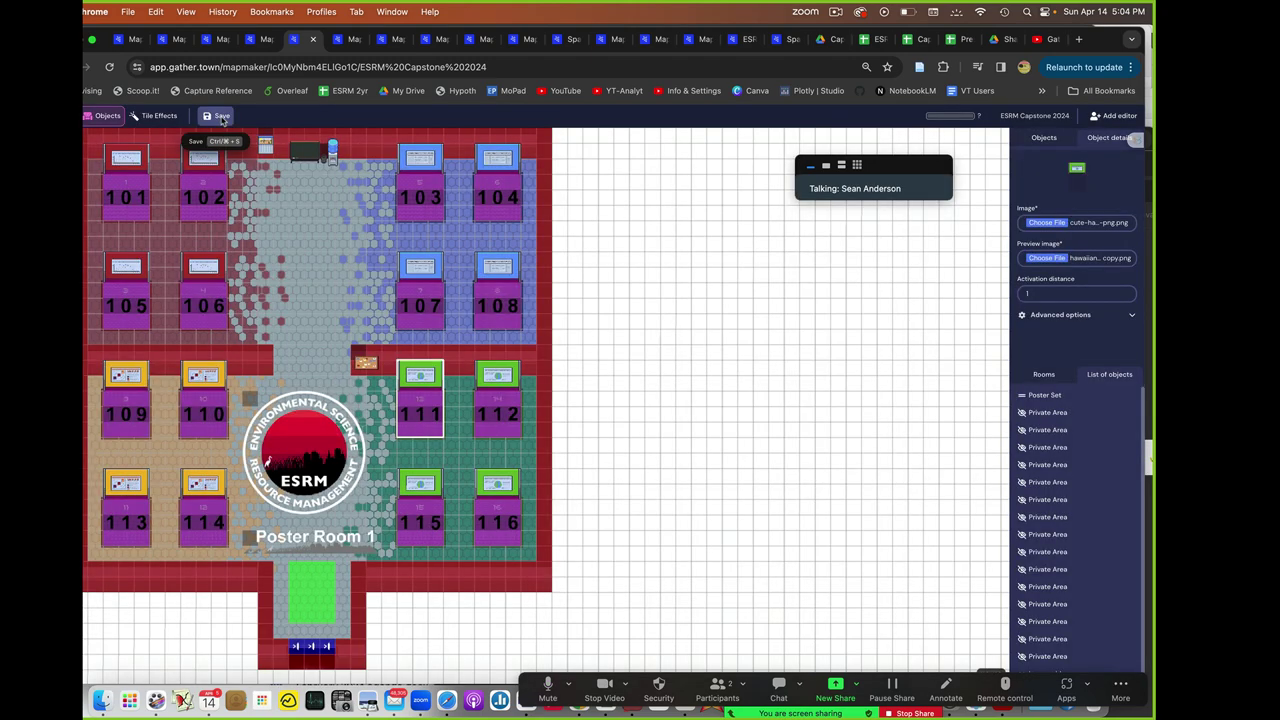
click(86, 115)
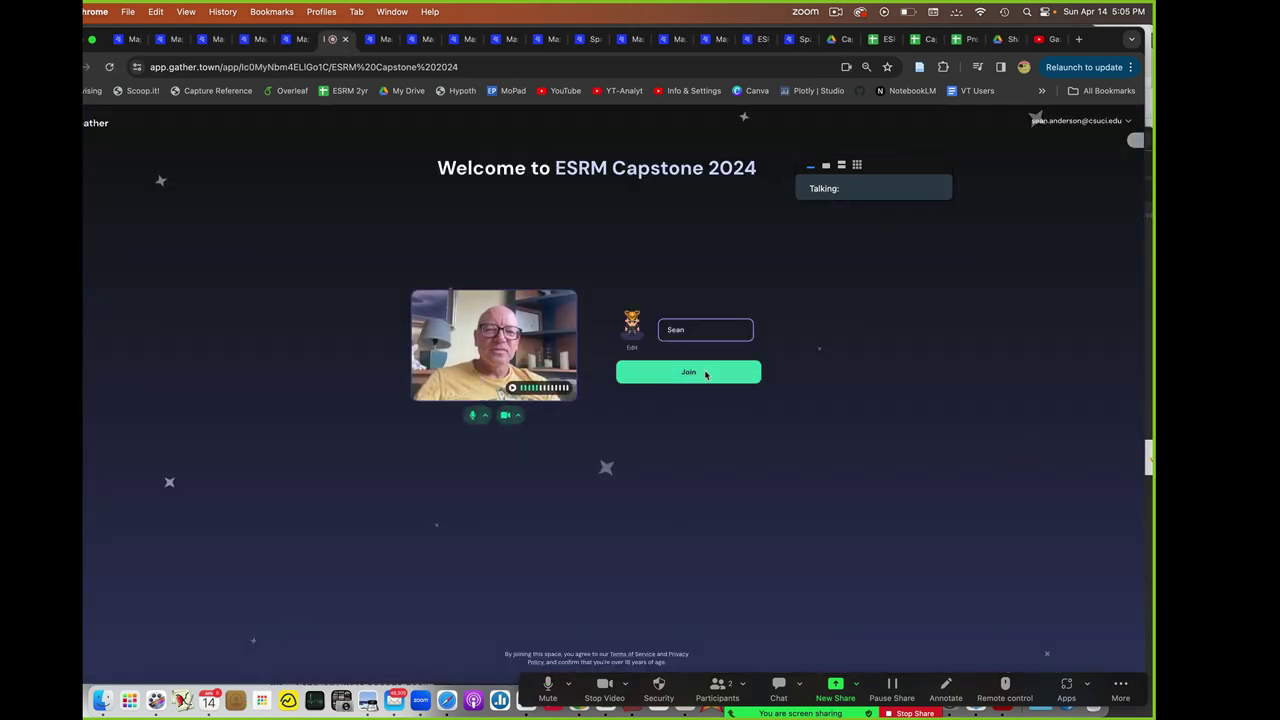
Step: Join ESRM Capstone 2024, step beside poster 111 and view the sushi-roll poster full-size
click(705, 372)
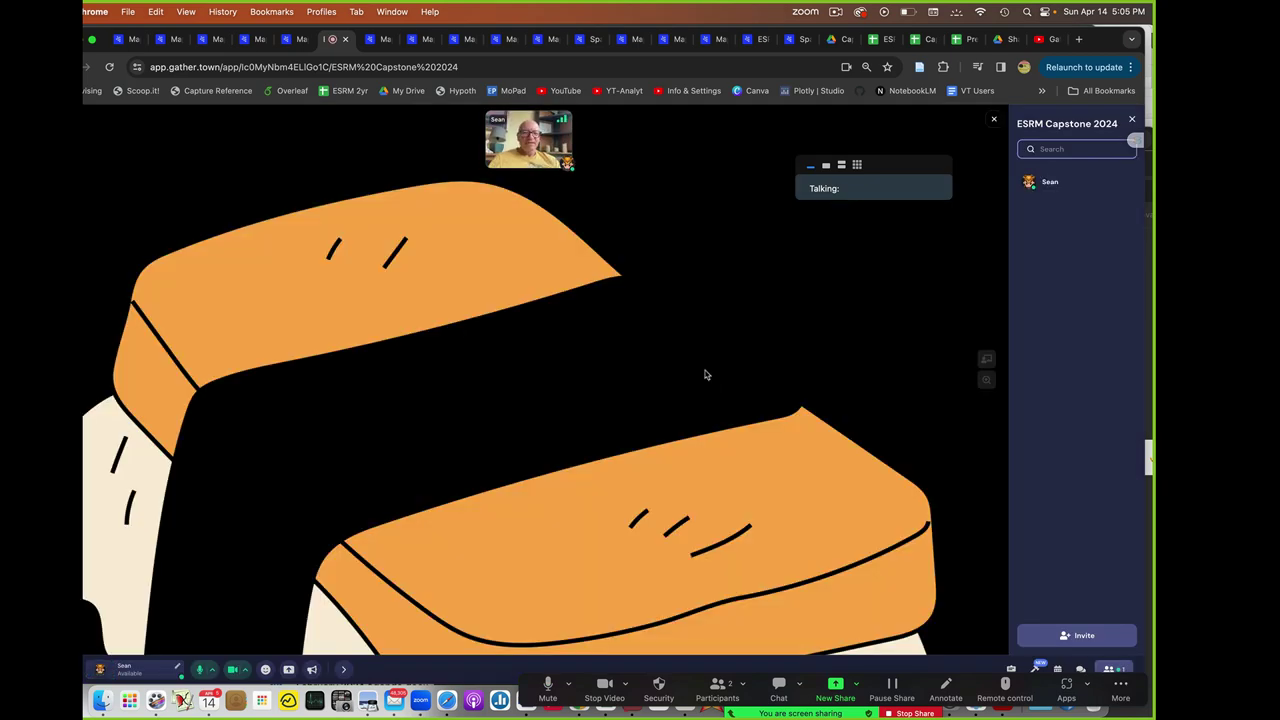
key(Right)
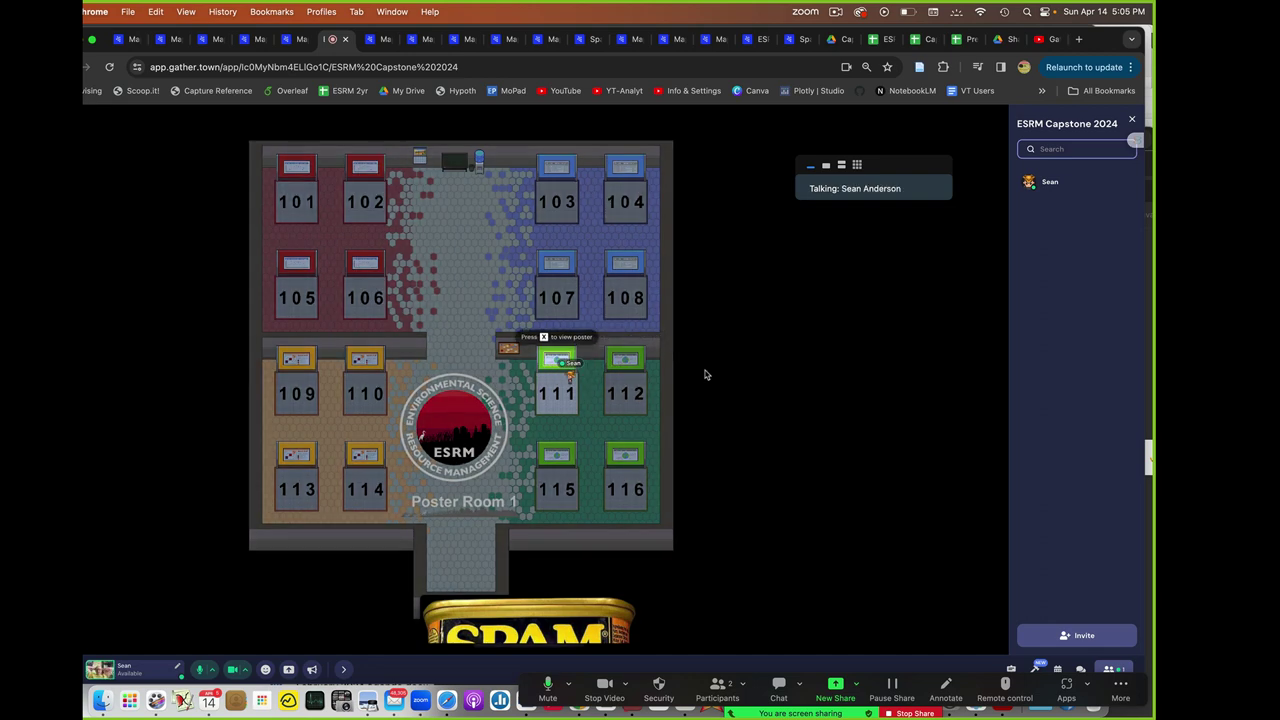
key(x)
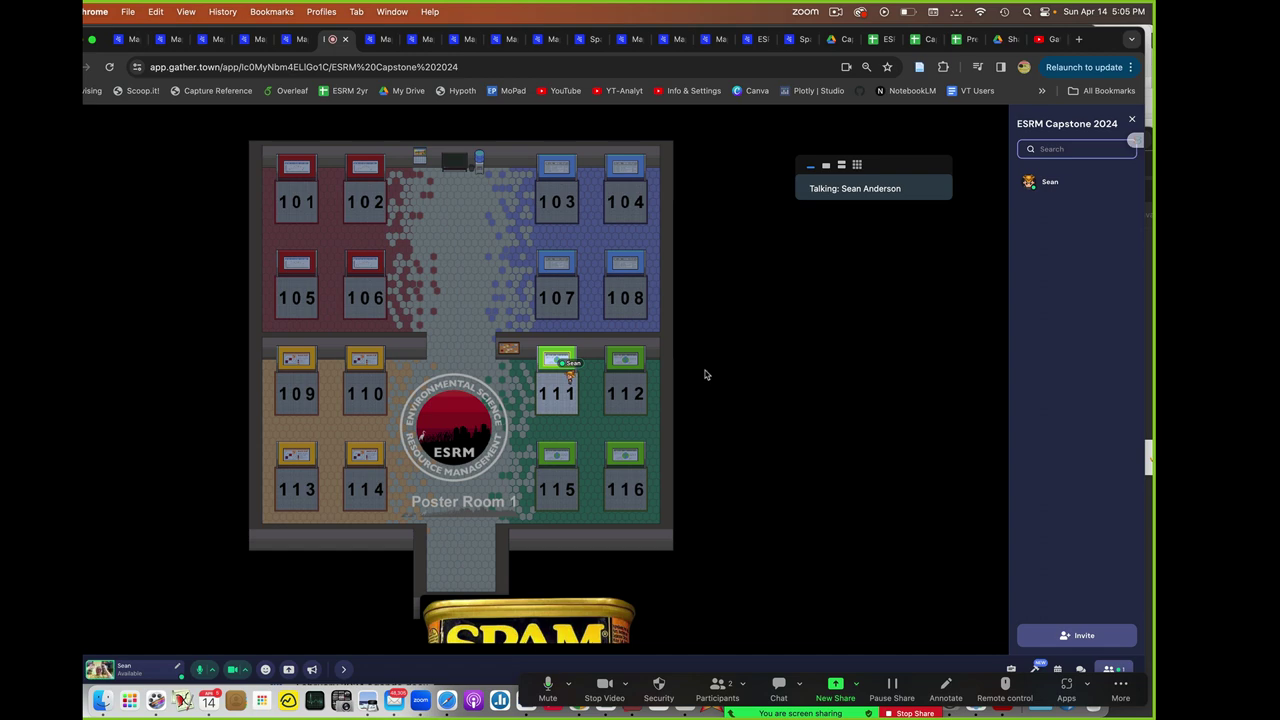
Step: Step right from poster 111 toward booth 112 to bring up its barn owl pellet preview
key(Right)
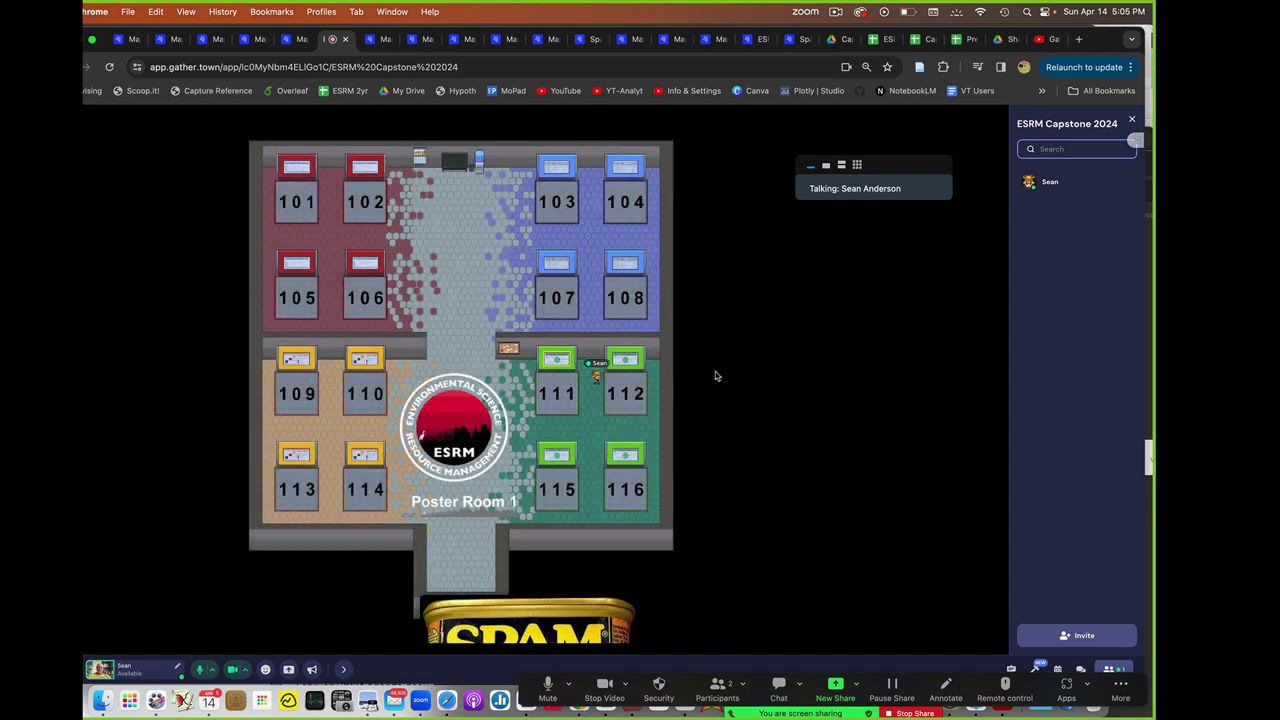